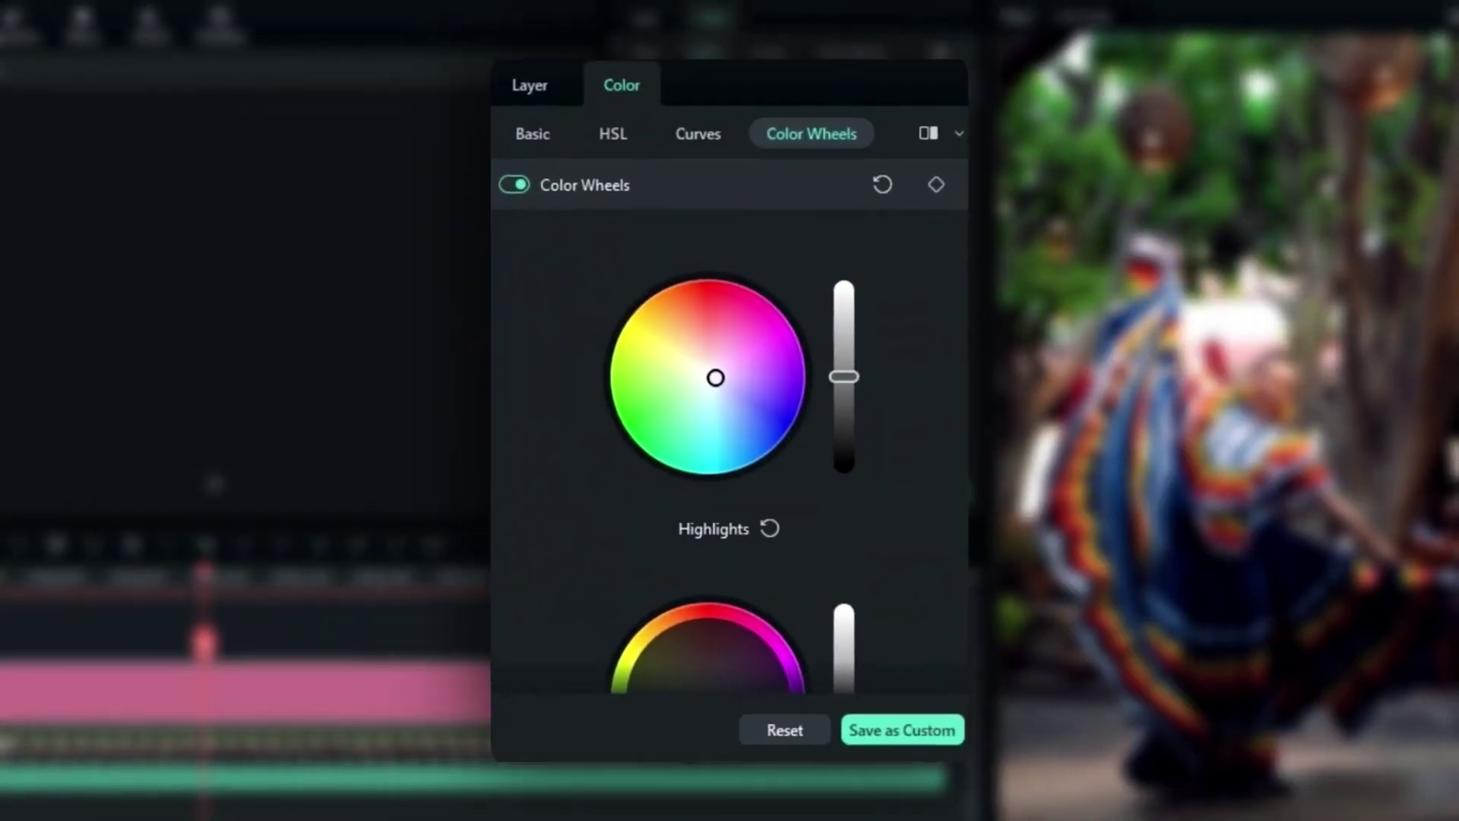
Place an adjustment layer on the track above the dancer clip and stretch it to the full 27:44 length
scroll(896, 417, "down", 5)
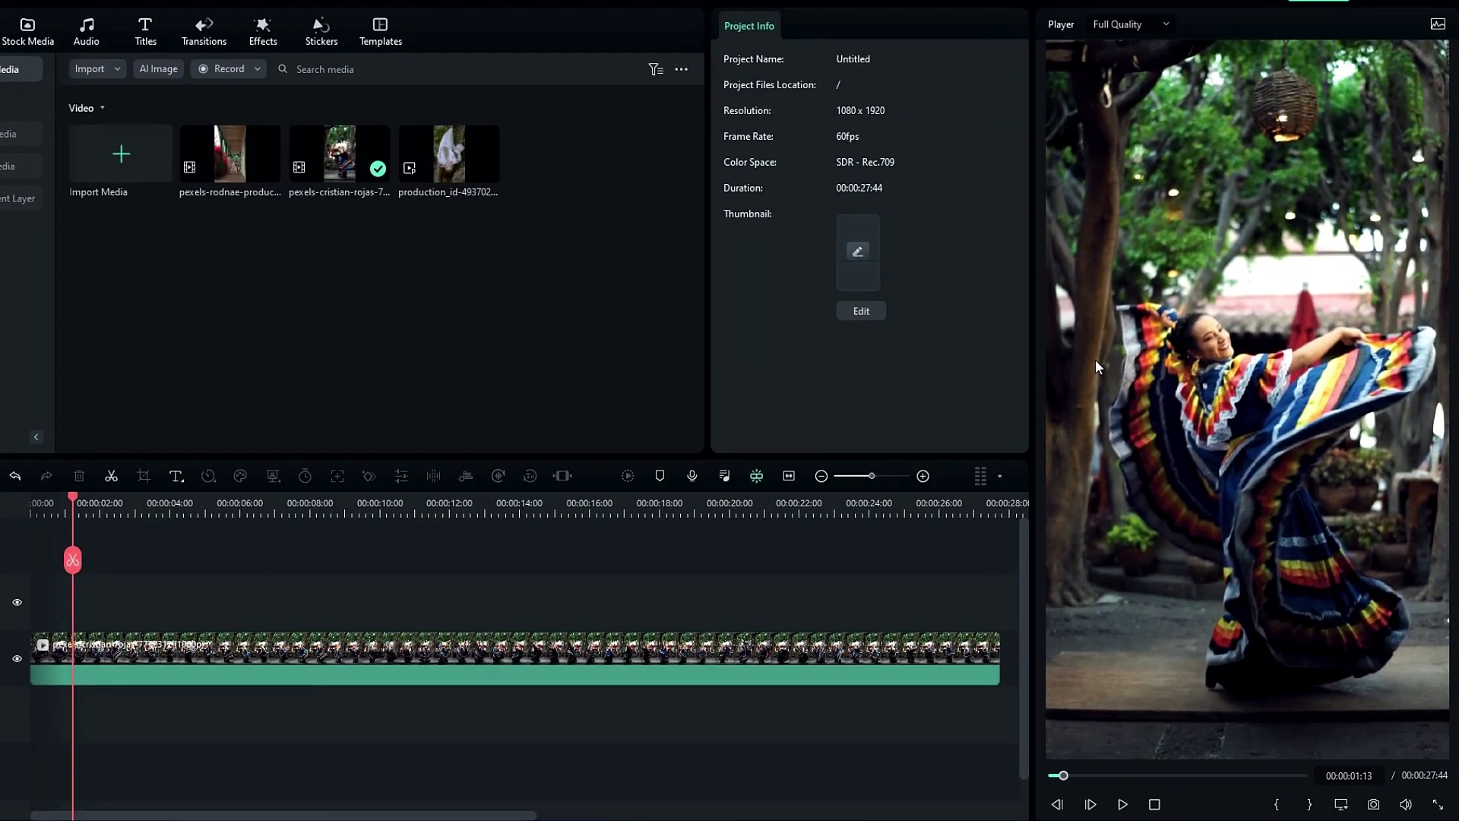
left_click_drag(76, 506, 365, 510)
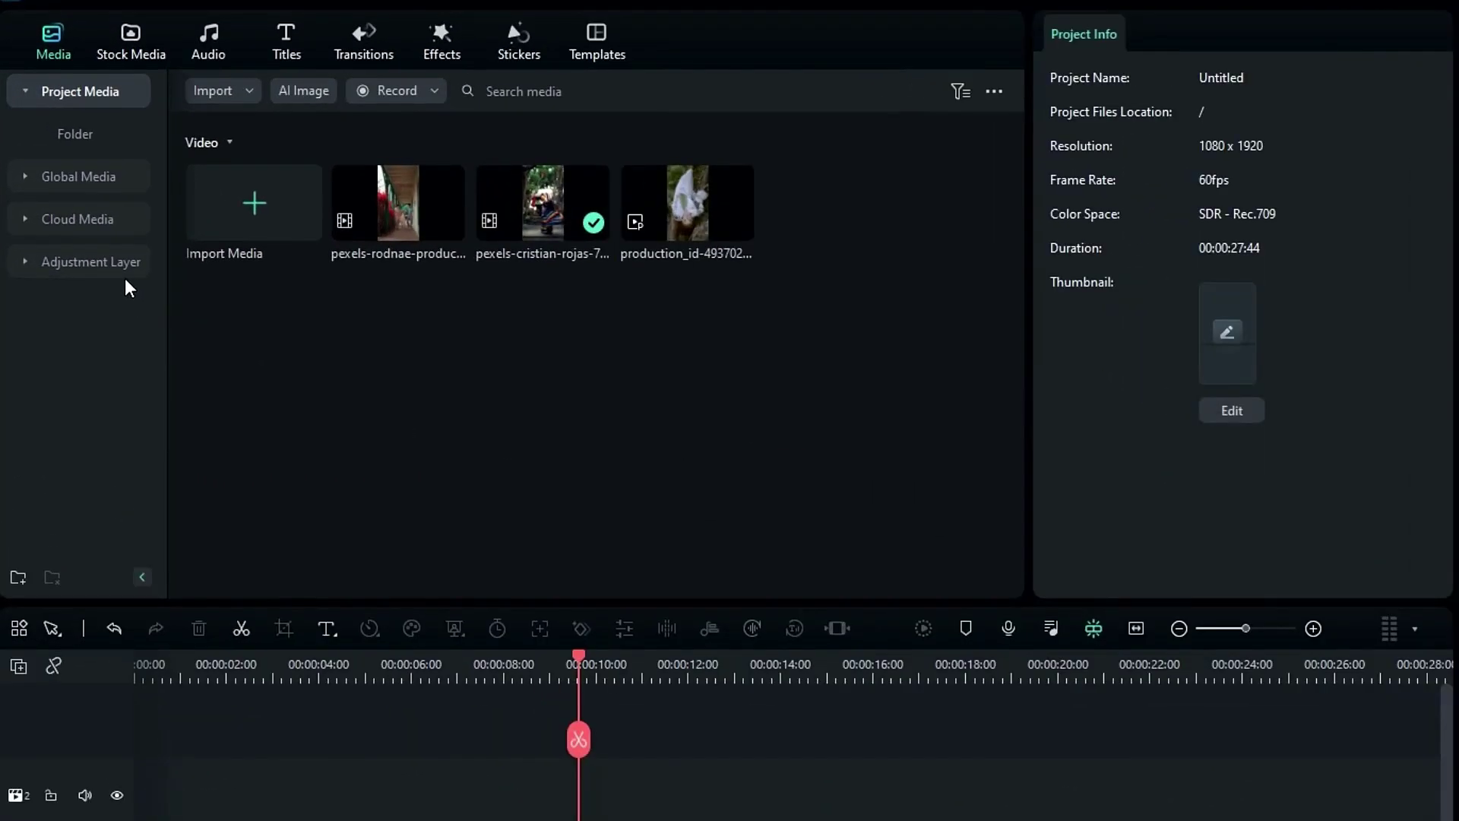
left_click(122, 266)
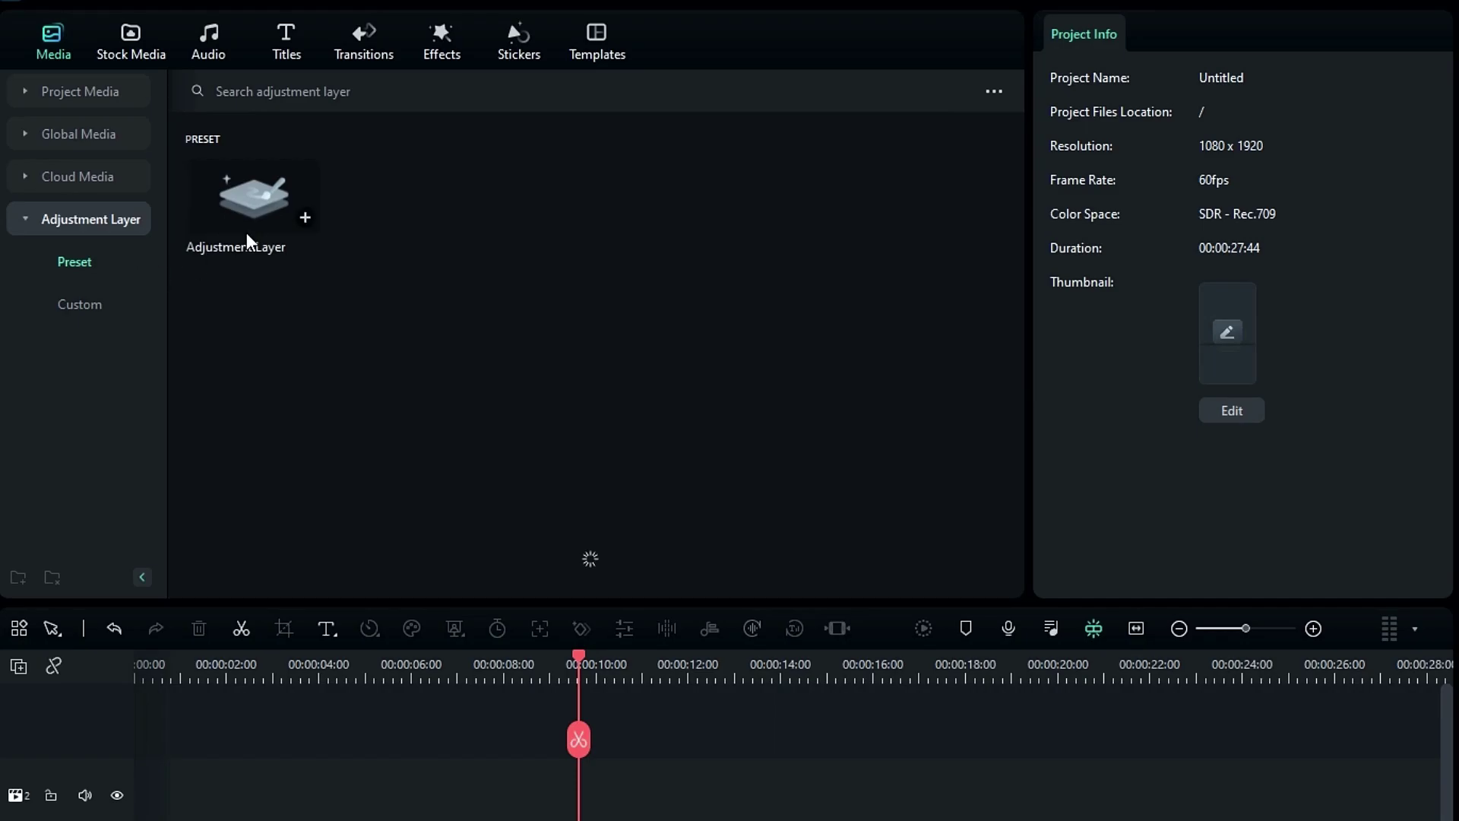
left_click_drag(238, 212, 255, 794)
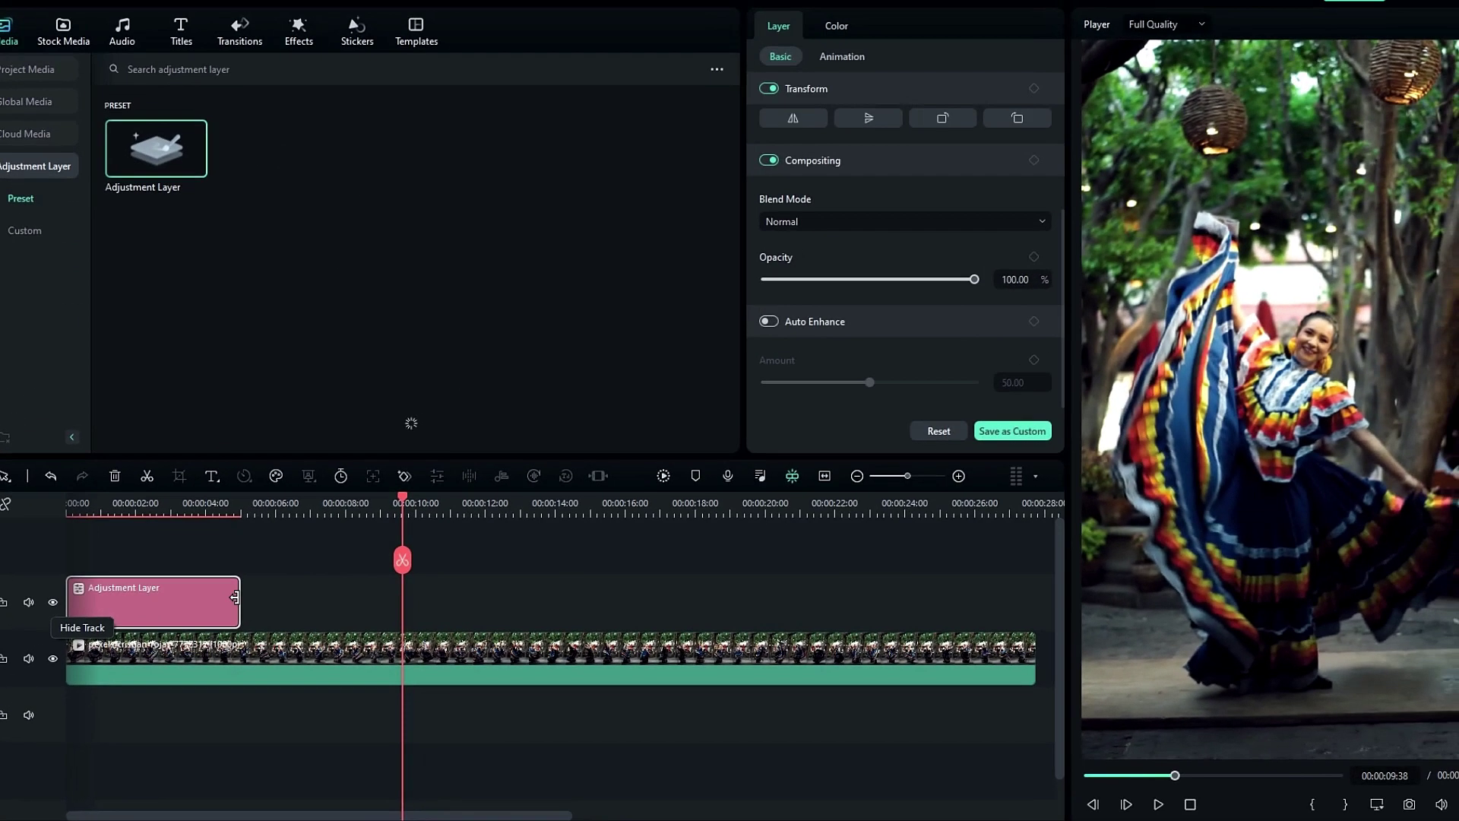
left_click_drag(235, 598, 1029, 619)
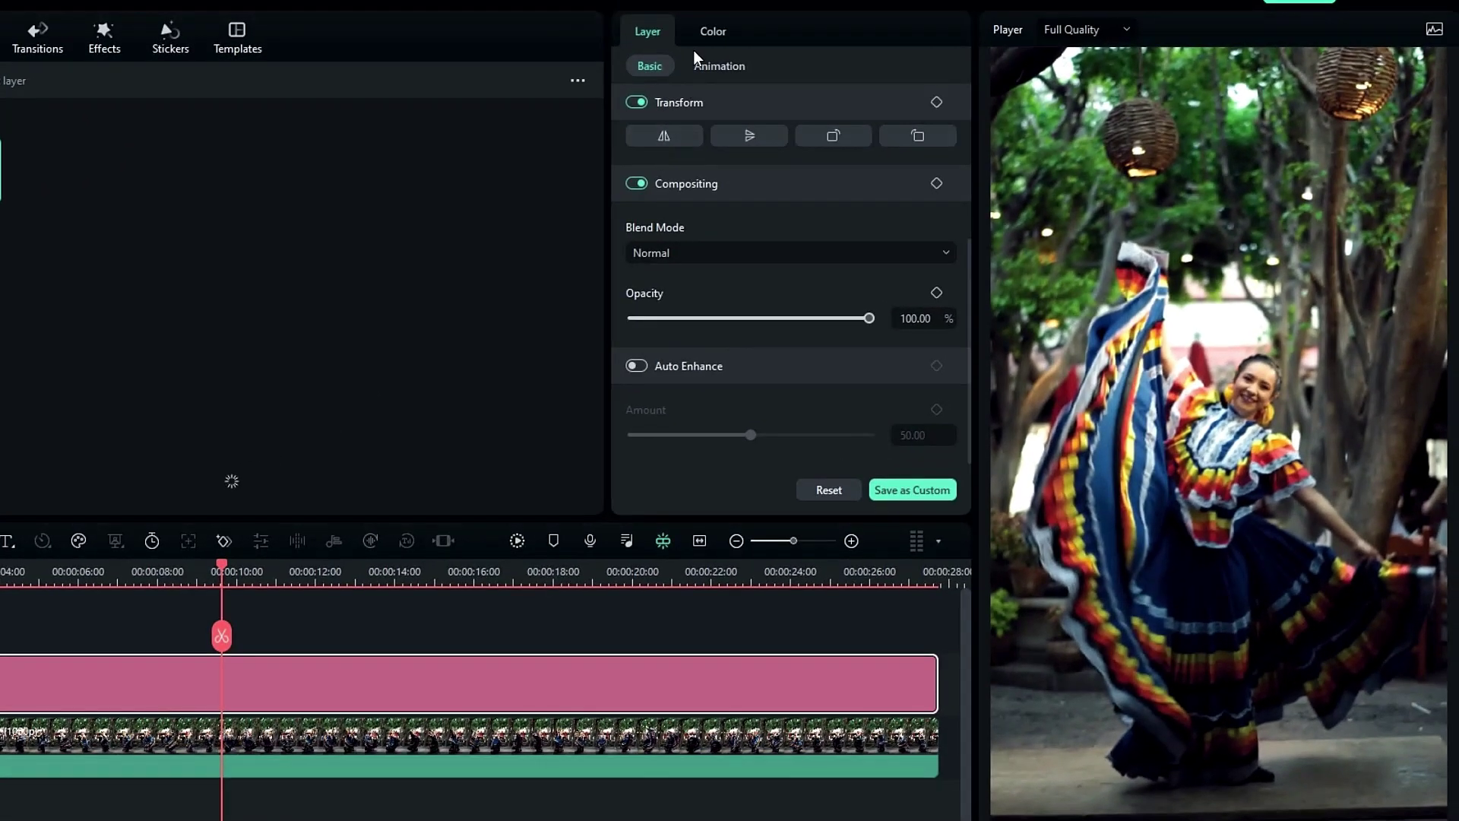
In Color > Basic, set Temperature 16.60, Tint 15.06, Vibrance 21.24 and Saturation 10.42
left_click(928, 0)
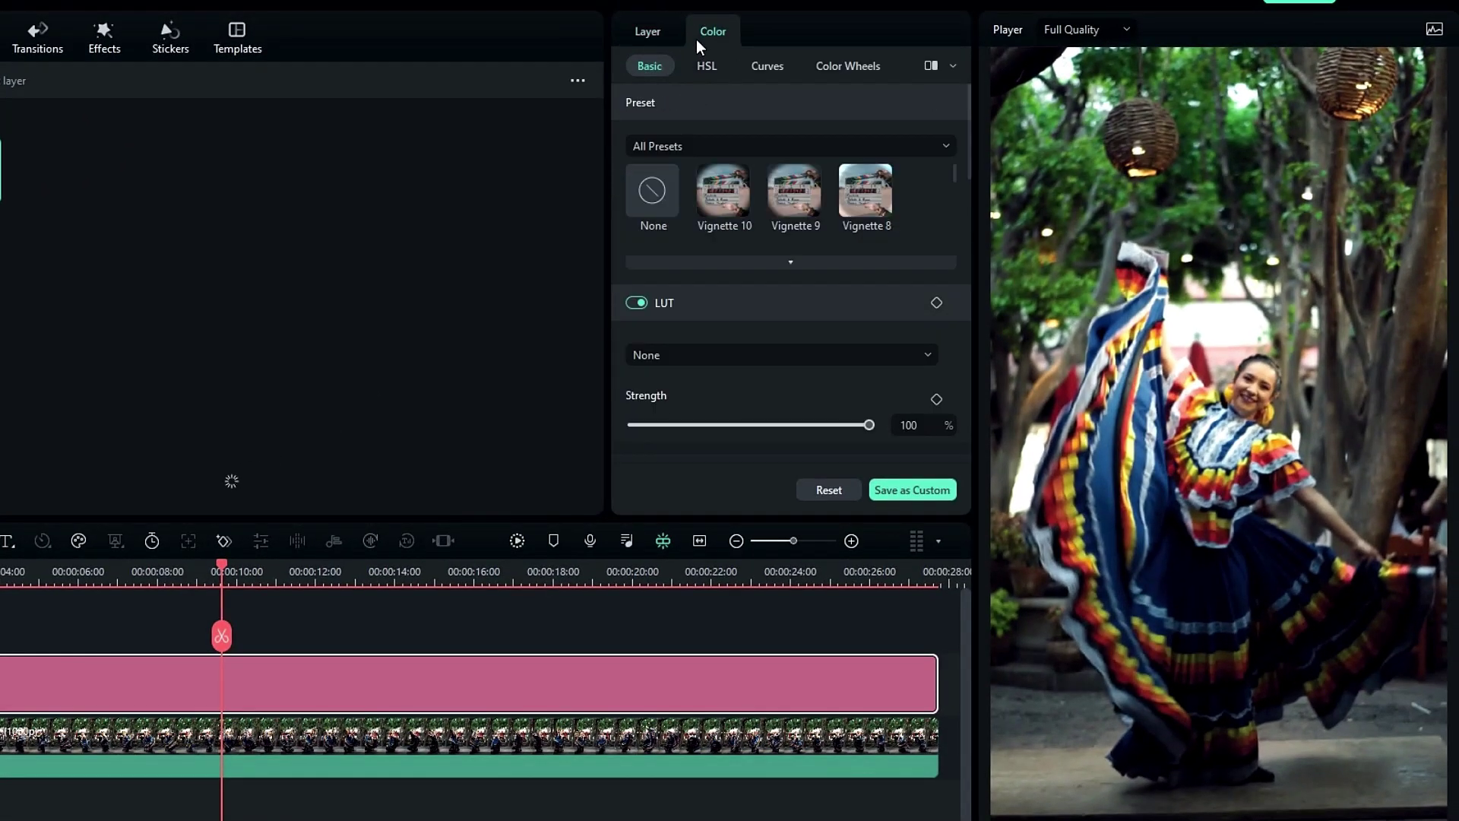
scroll(714, 304, "down", 5)
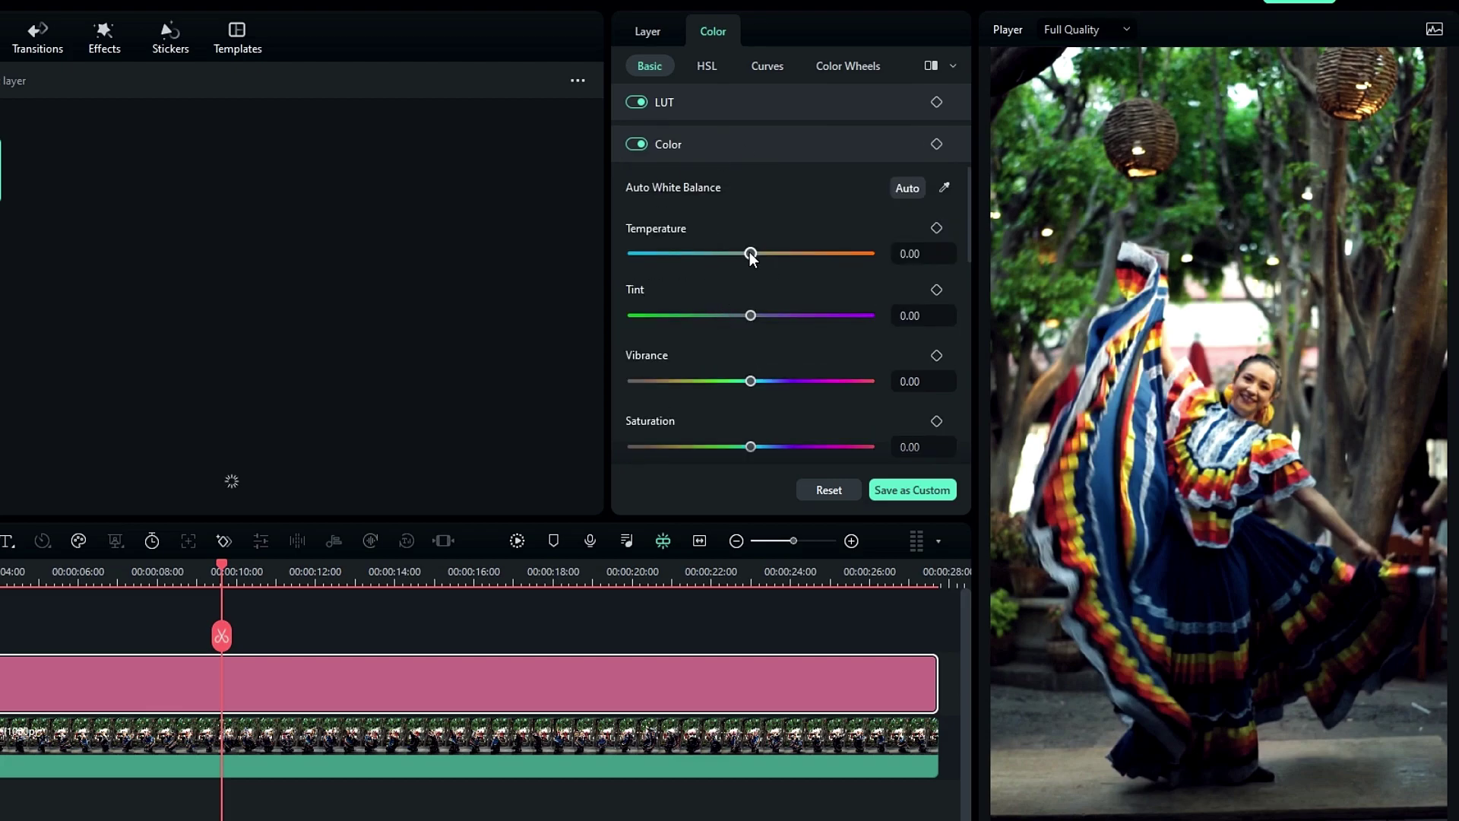
left_click_drag(751, 255, 772, 257)
left_click_drag(751, 320, 770, 322)
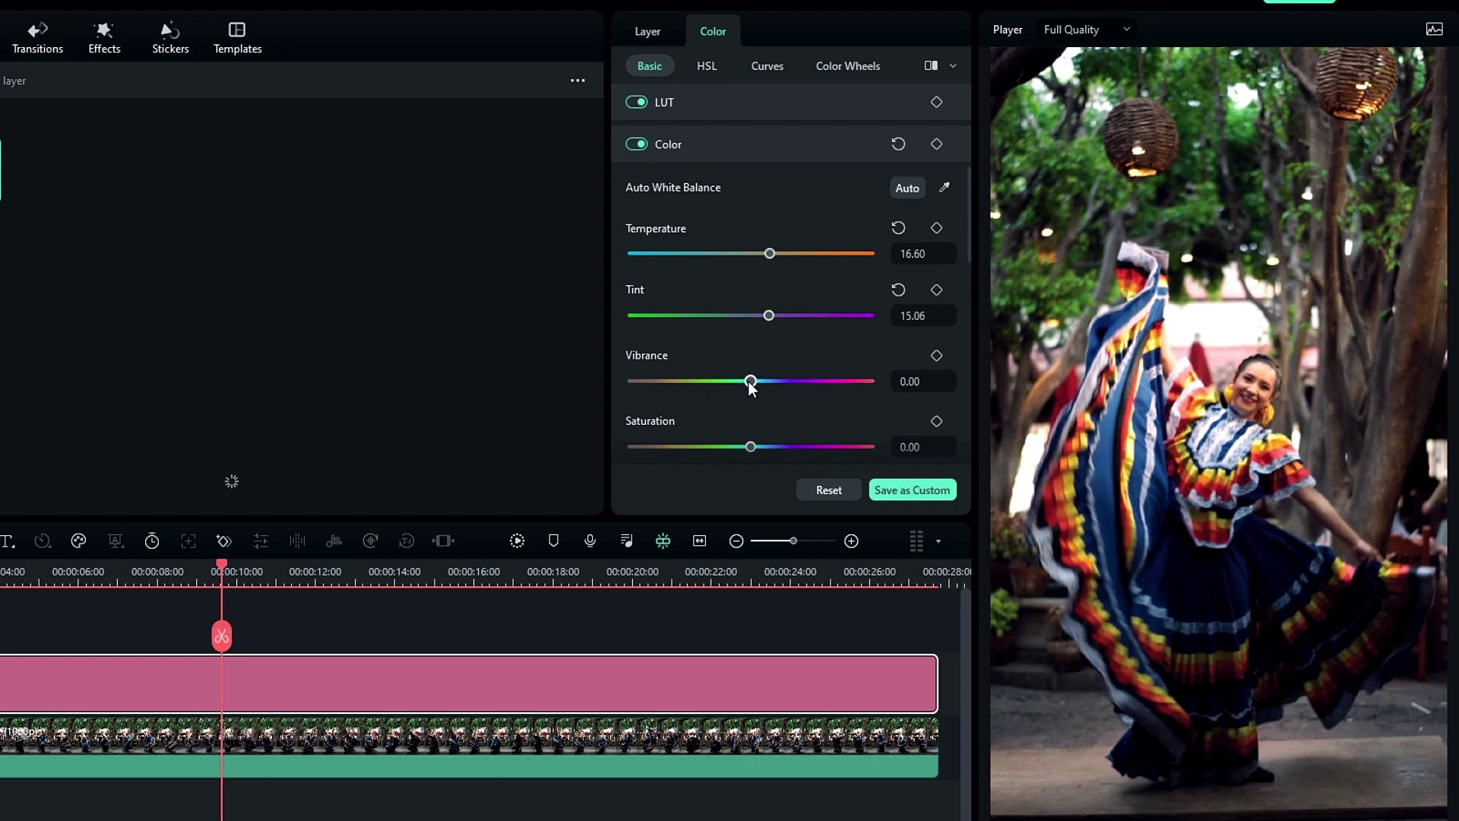
left_click_drag(751, 381, 776, 382)
left_click_drag(750, 448, 762, 448)
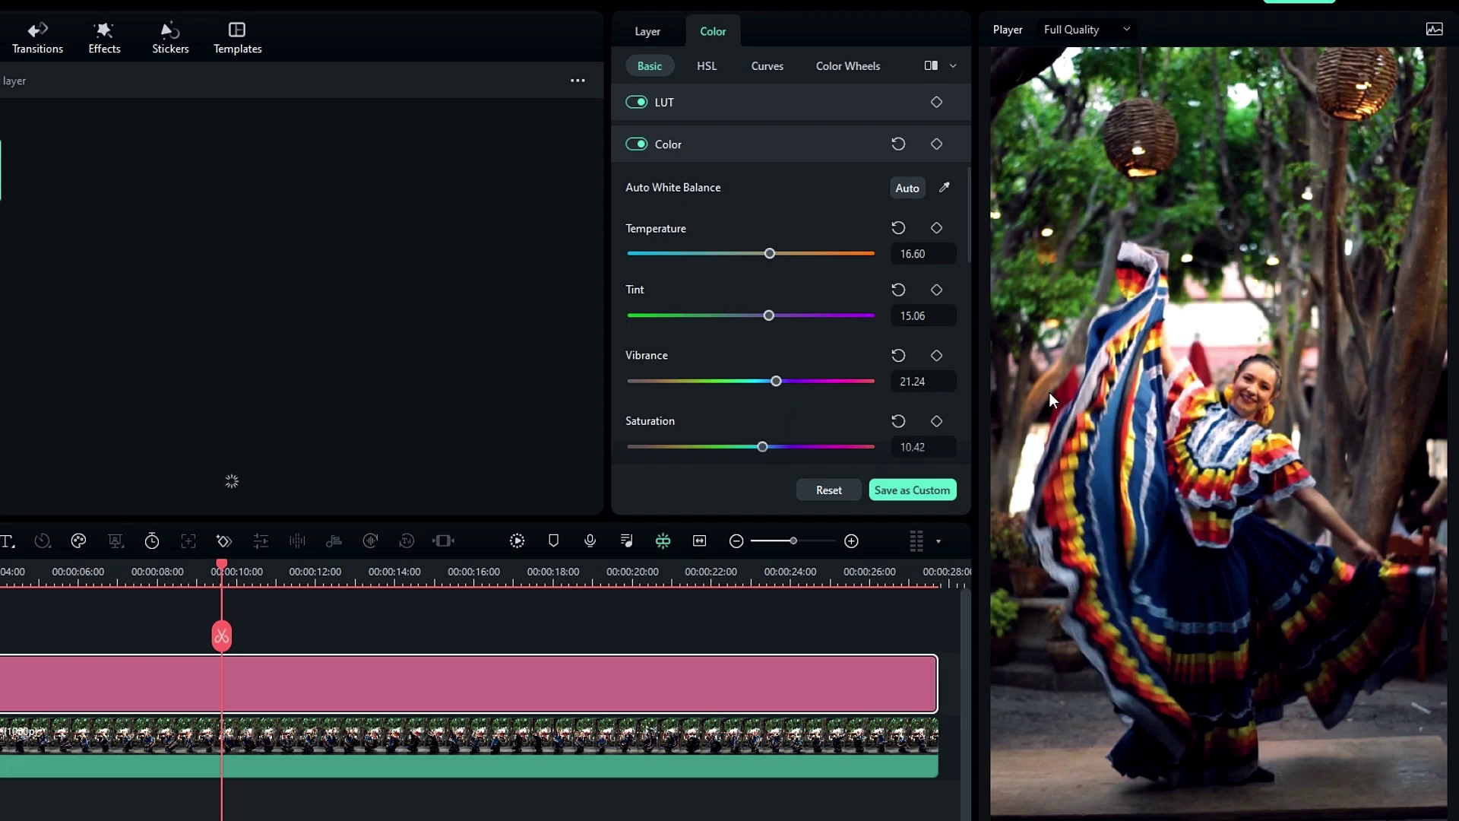
In HSL, shift orange hue to -21.24, desaturate it somewhat and brighten its luminance
left_click(709, 69)
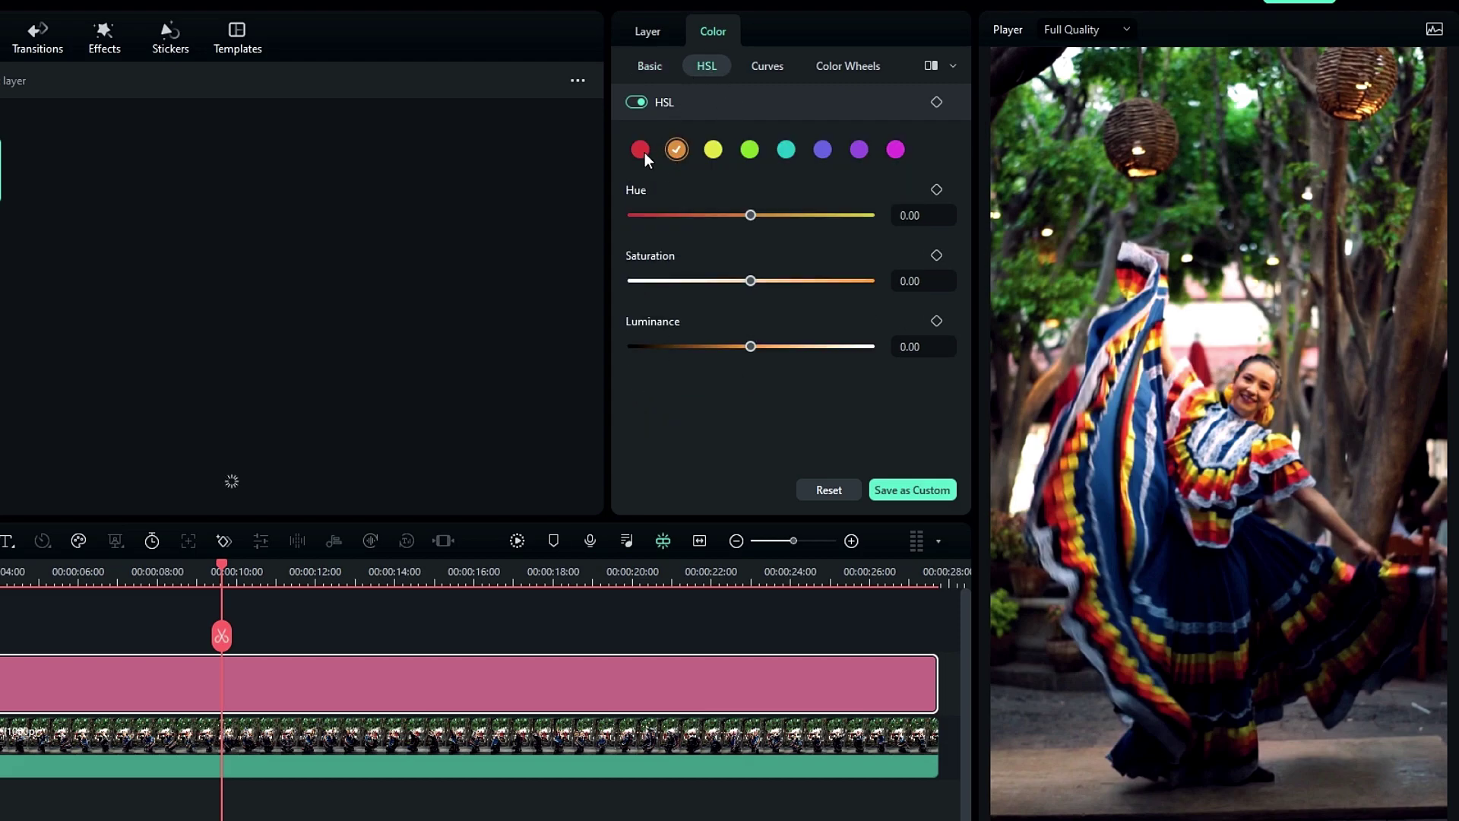
left_click_drag(750, 215, 725, 215)
left_click_drag(750, 280, 729, 281)
left_click_drag(751, 347, 769, 348)
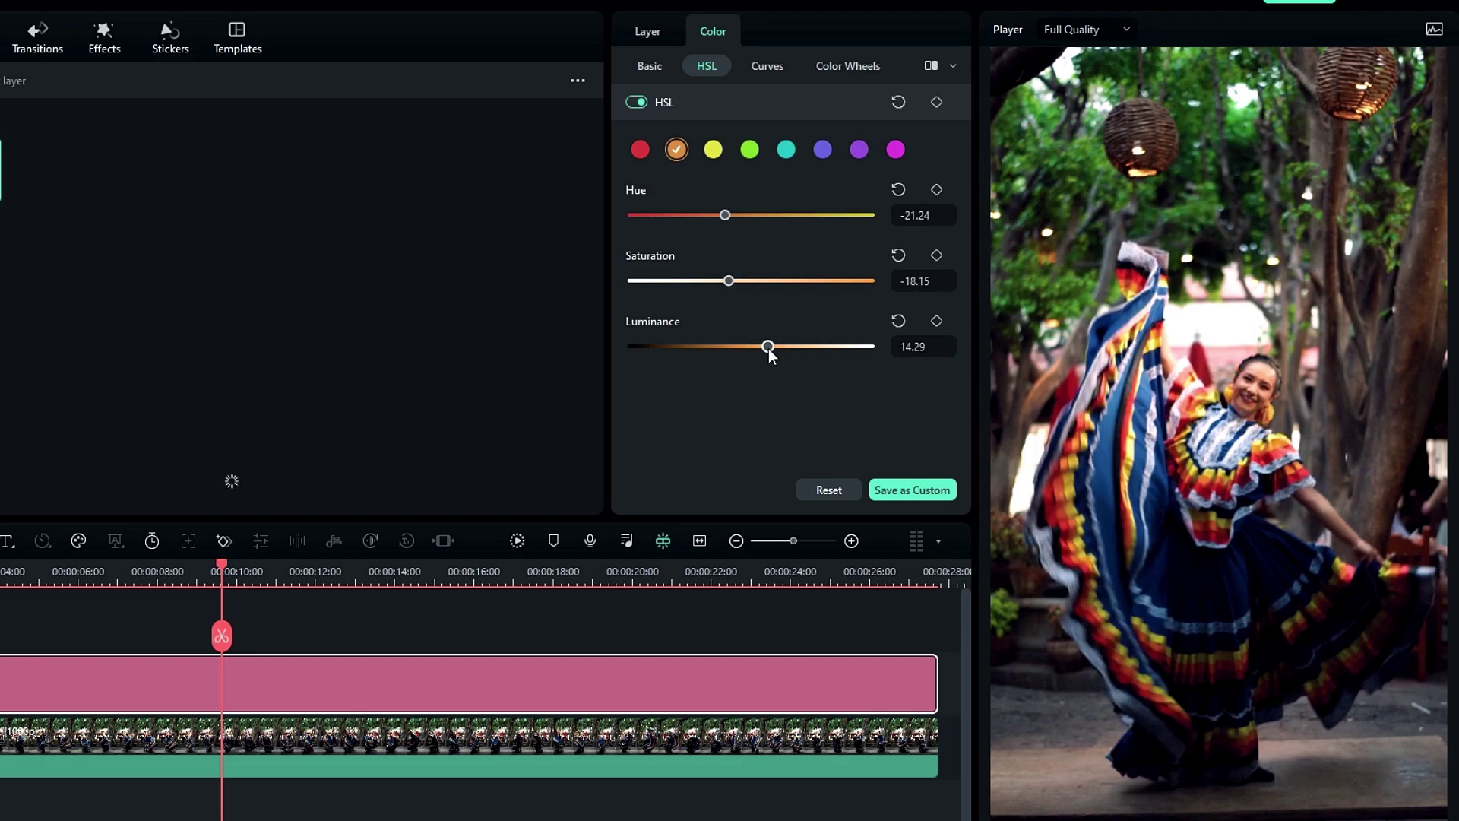
Set yellow hue and saturation to -100 and raise its luminance to 15.06
left_click(714, 149)
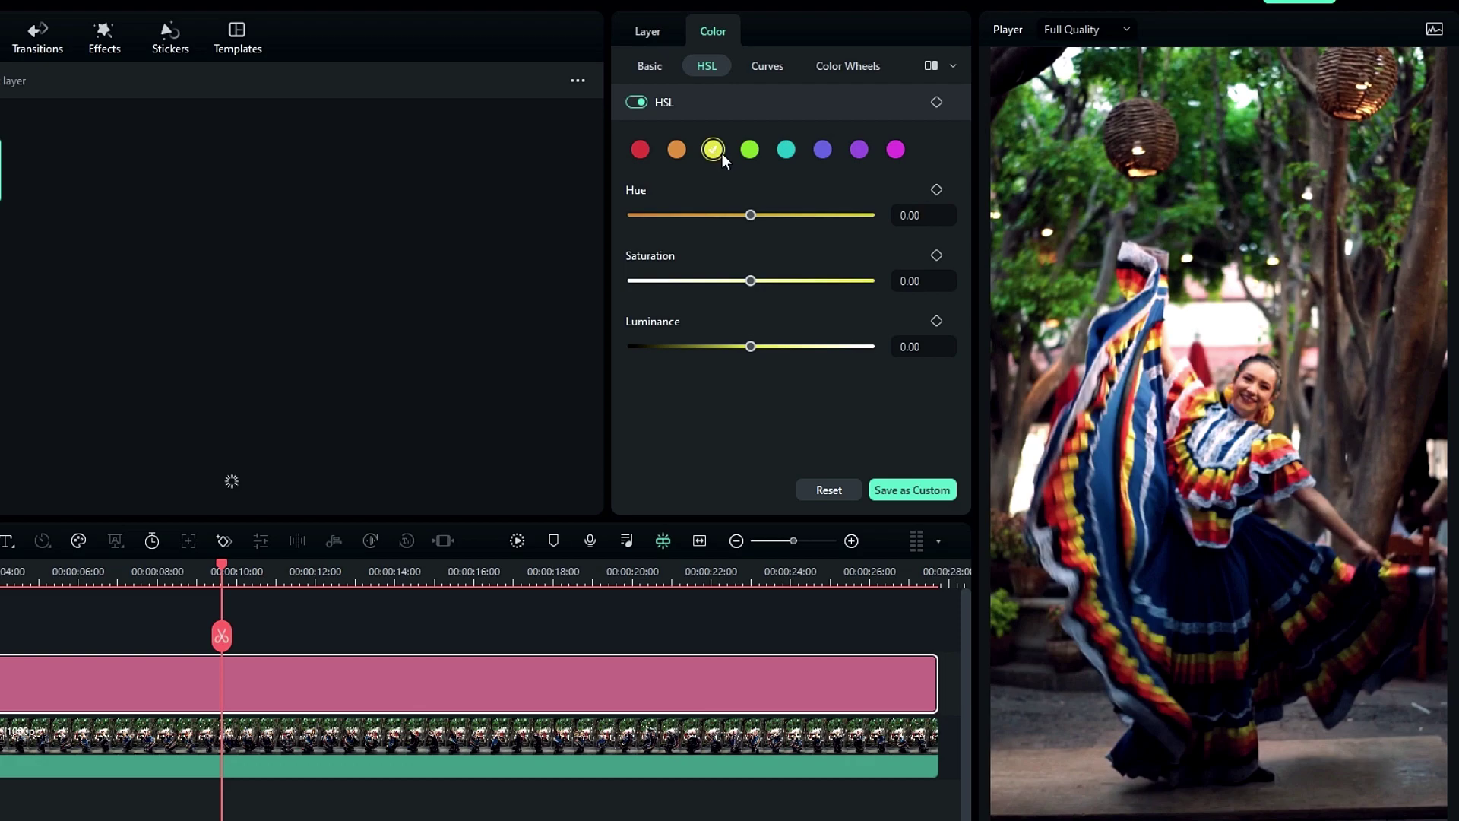
left_click_drag(750, 215, 632, 215)
left_click_drag(751, 281, 632, 281)
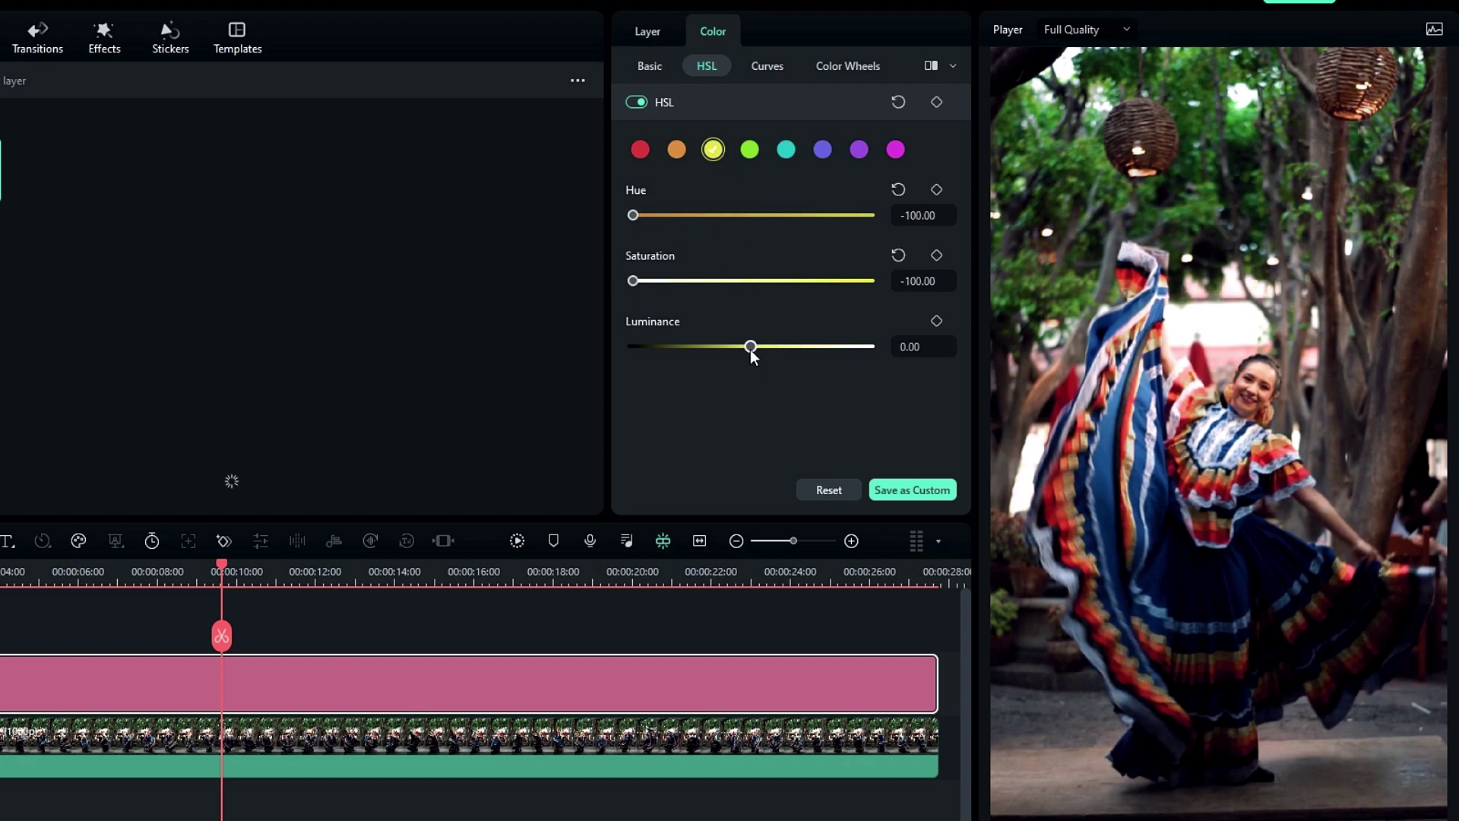
left_click_drag(751, 346, 769, 347)
Set green hue and saturation to -100 and raise its luminance to 16.60
left_click(750, 149)
left_click_drag(751, 215, 633, 215)
left_click_drag(750, 281, 633, 280)
left_click_drag(751, 349, 770, 349)
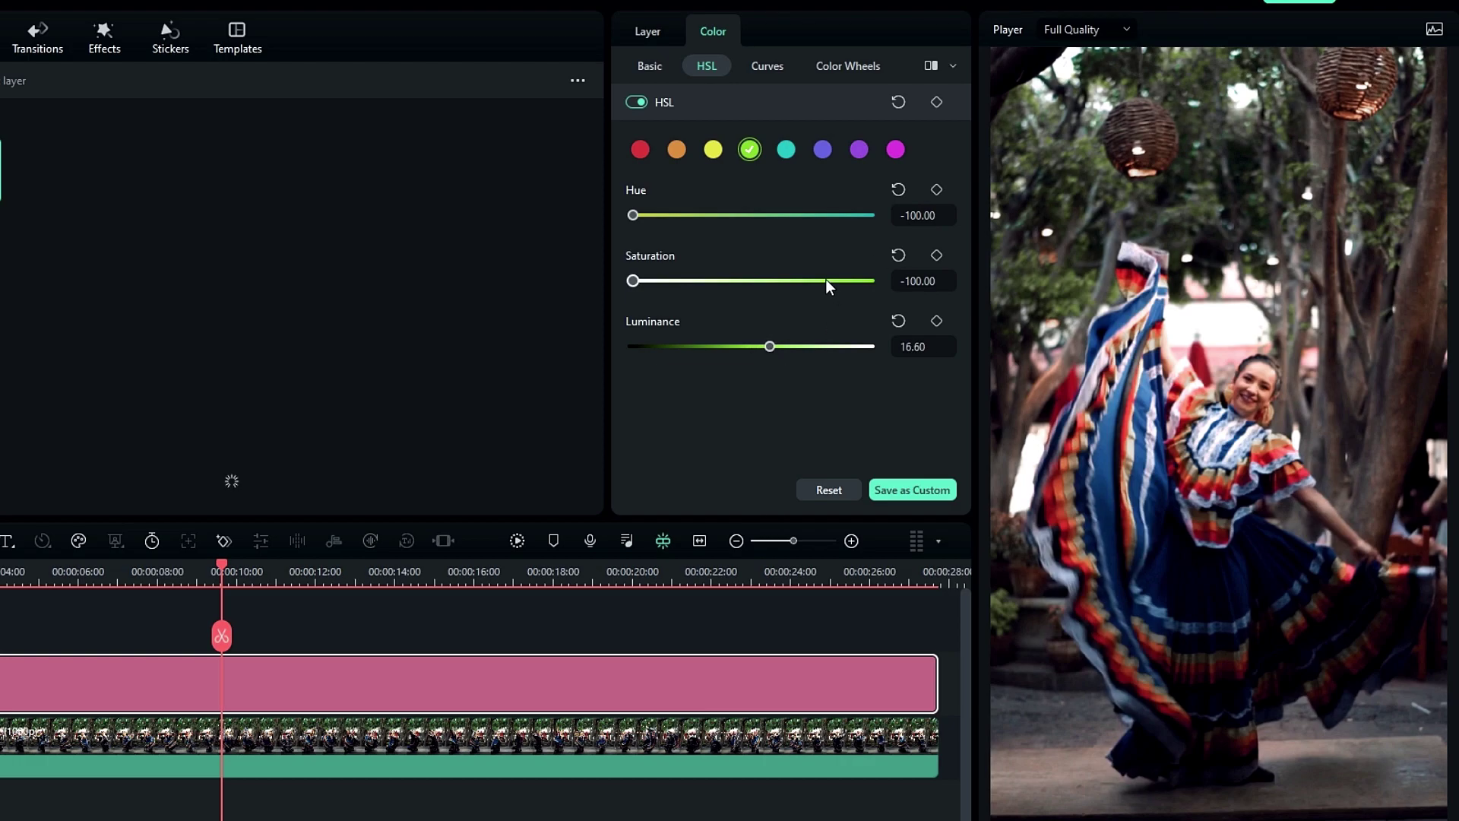
Nudge the Highlights and Shadows color wheels slightly off-centre toward blue
left_click(827, 67)
scroll(882, 227, "up", 5)
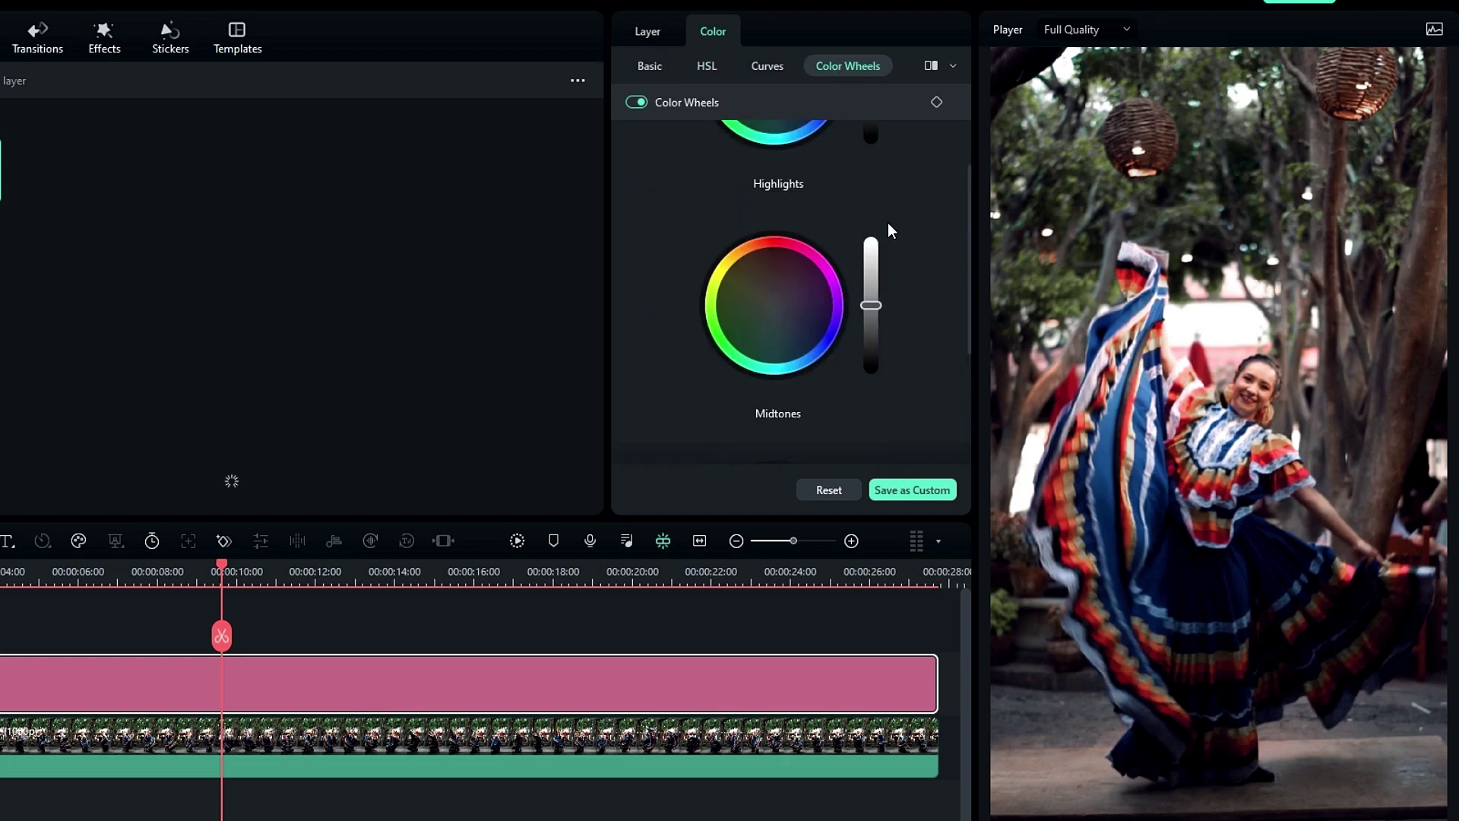
scroll(790, 297, "down", 5)
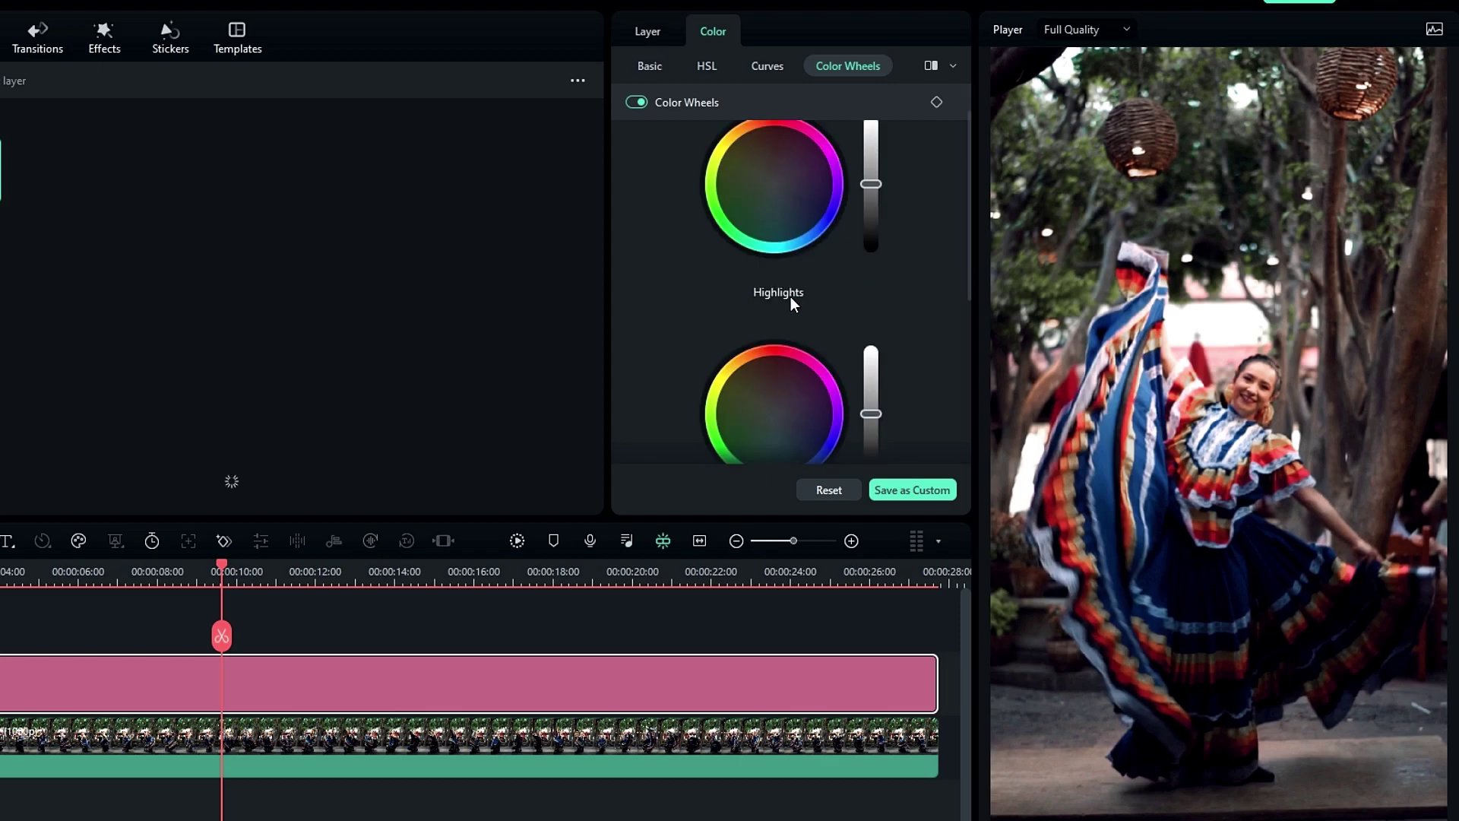
scroll(809, 293, "up", 3)
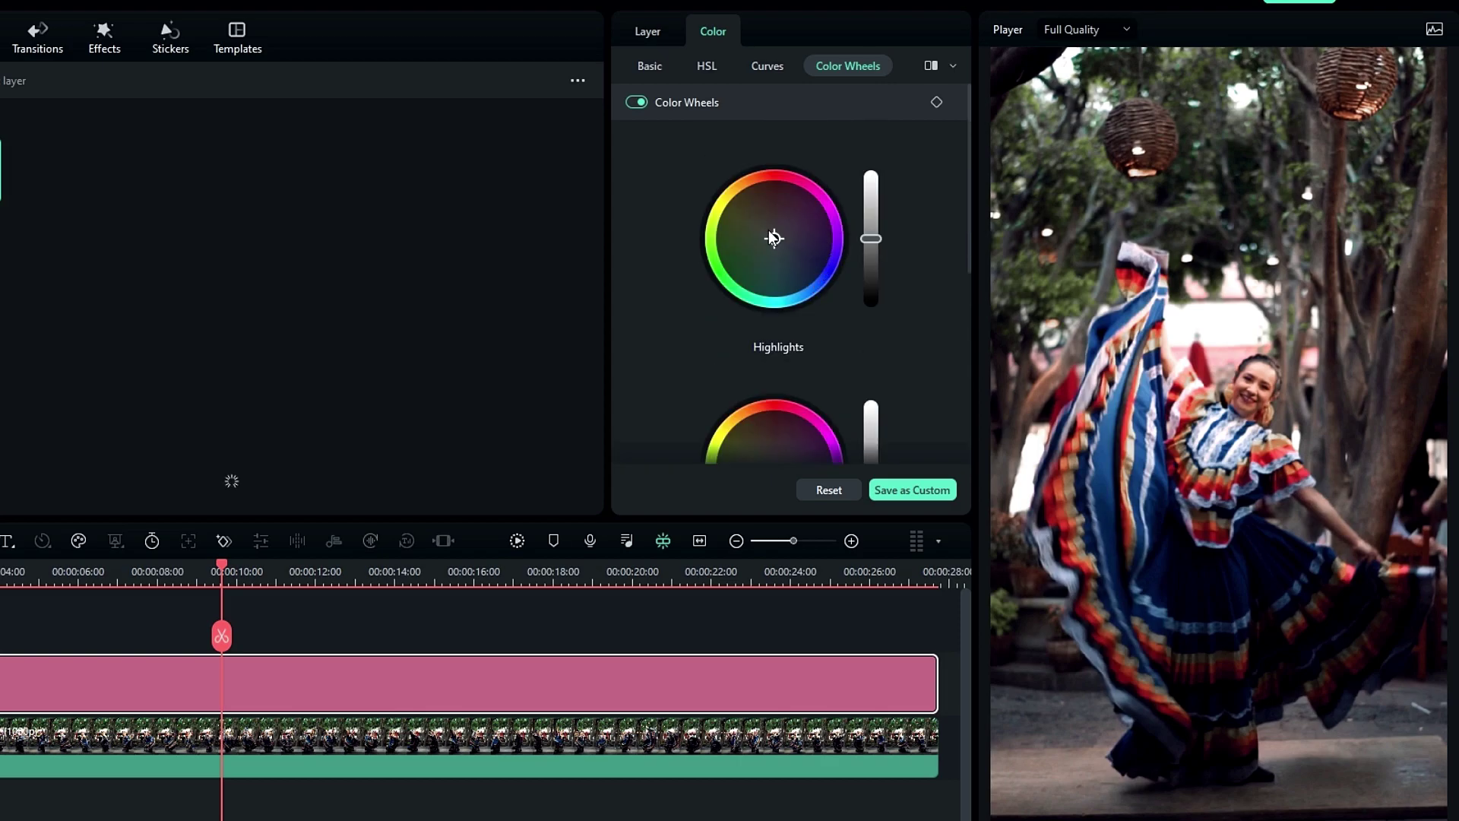
left_click_drag(774, 240, 770, 240)
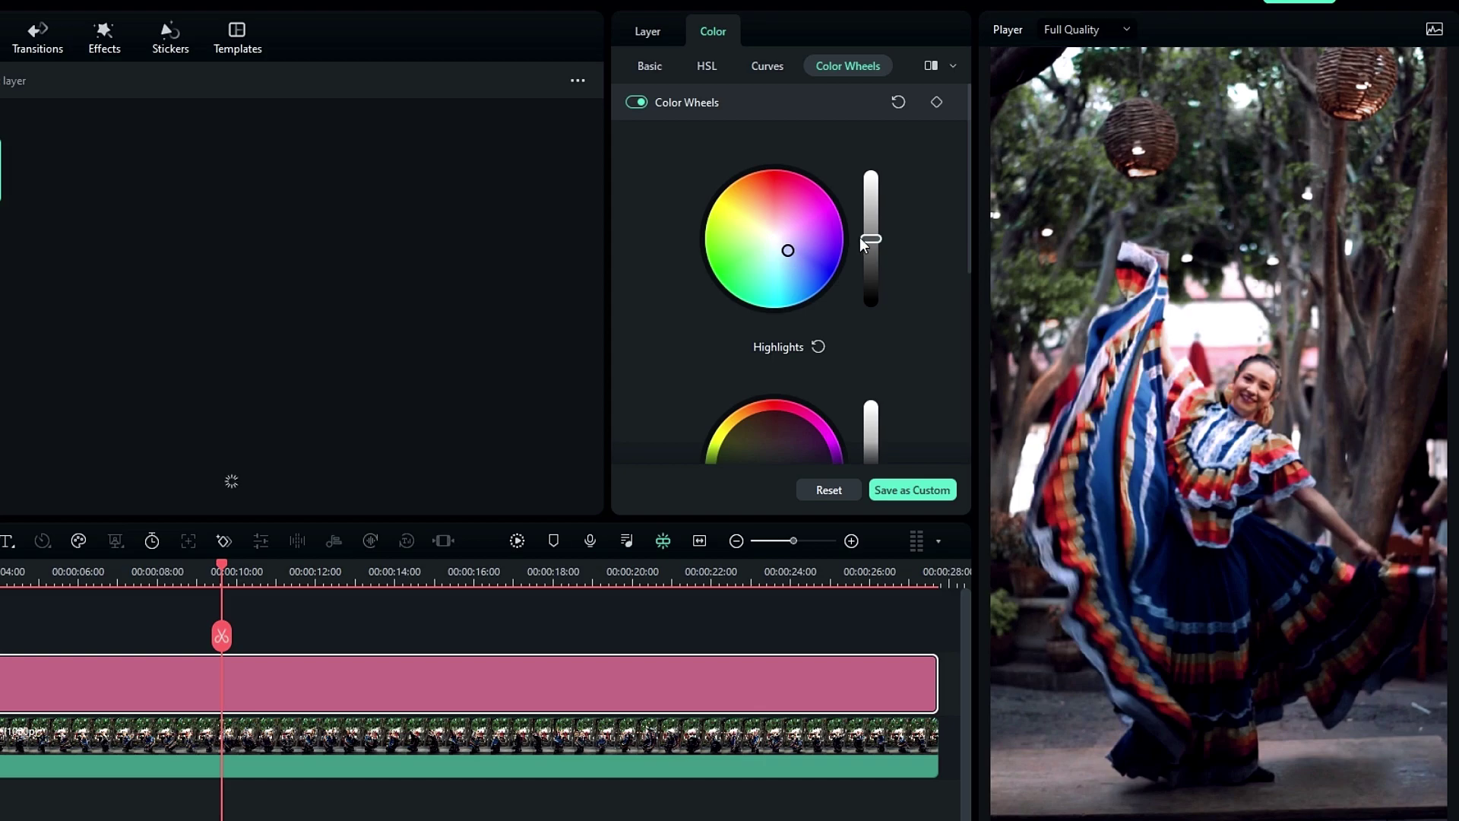
scroll(900, 247, "down", 5)
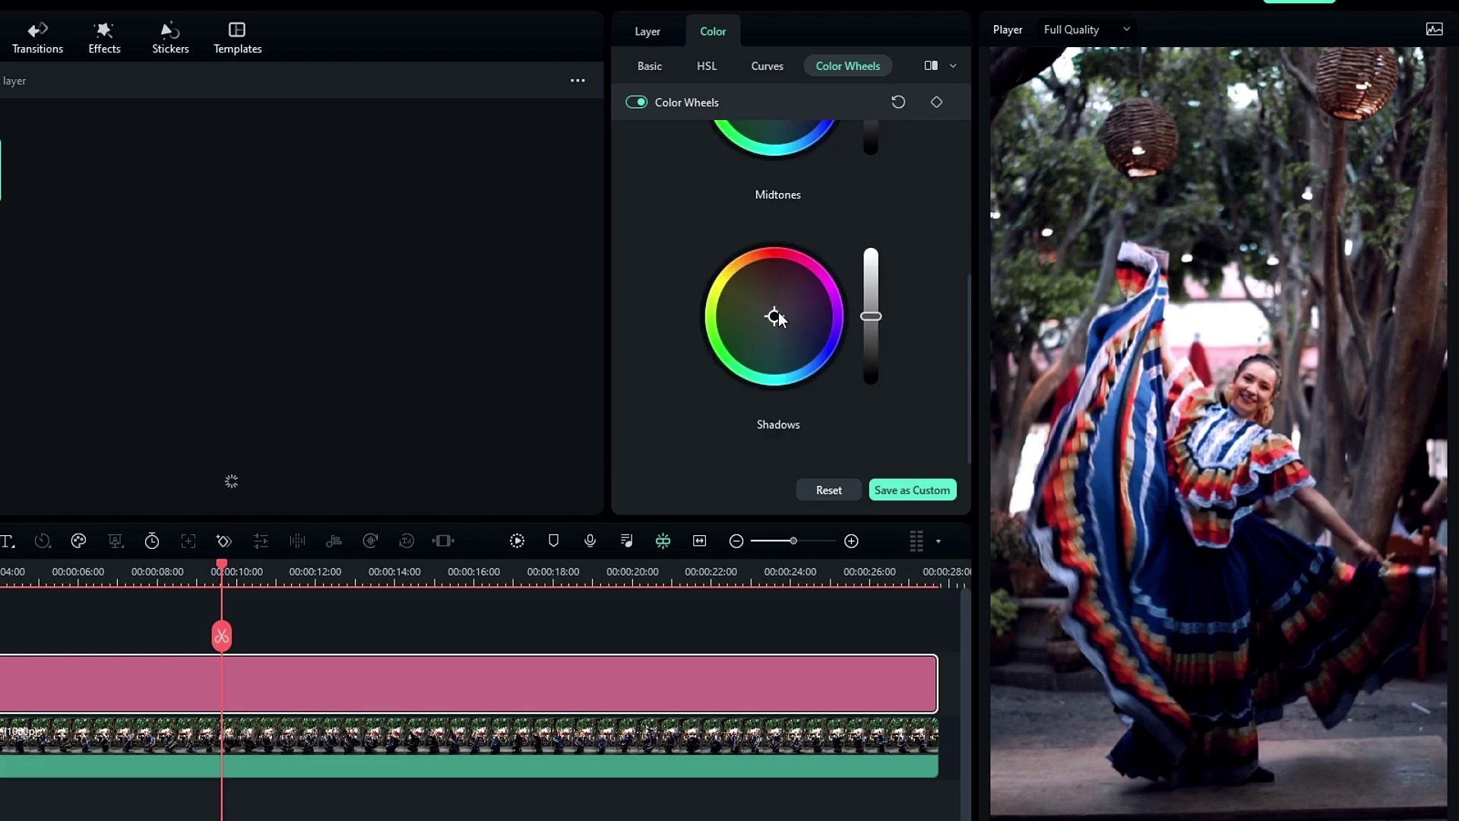
left_click(774, 316)
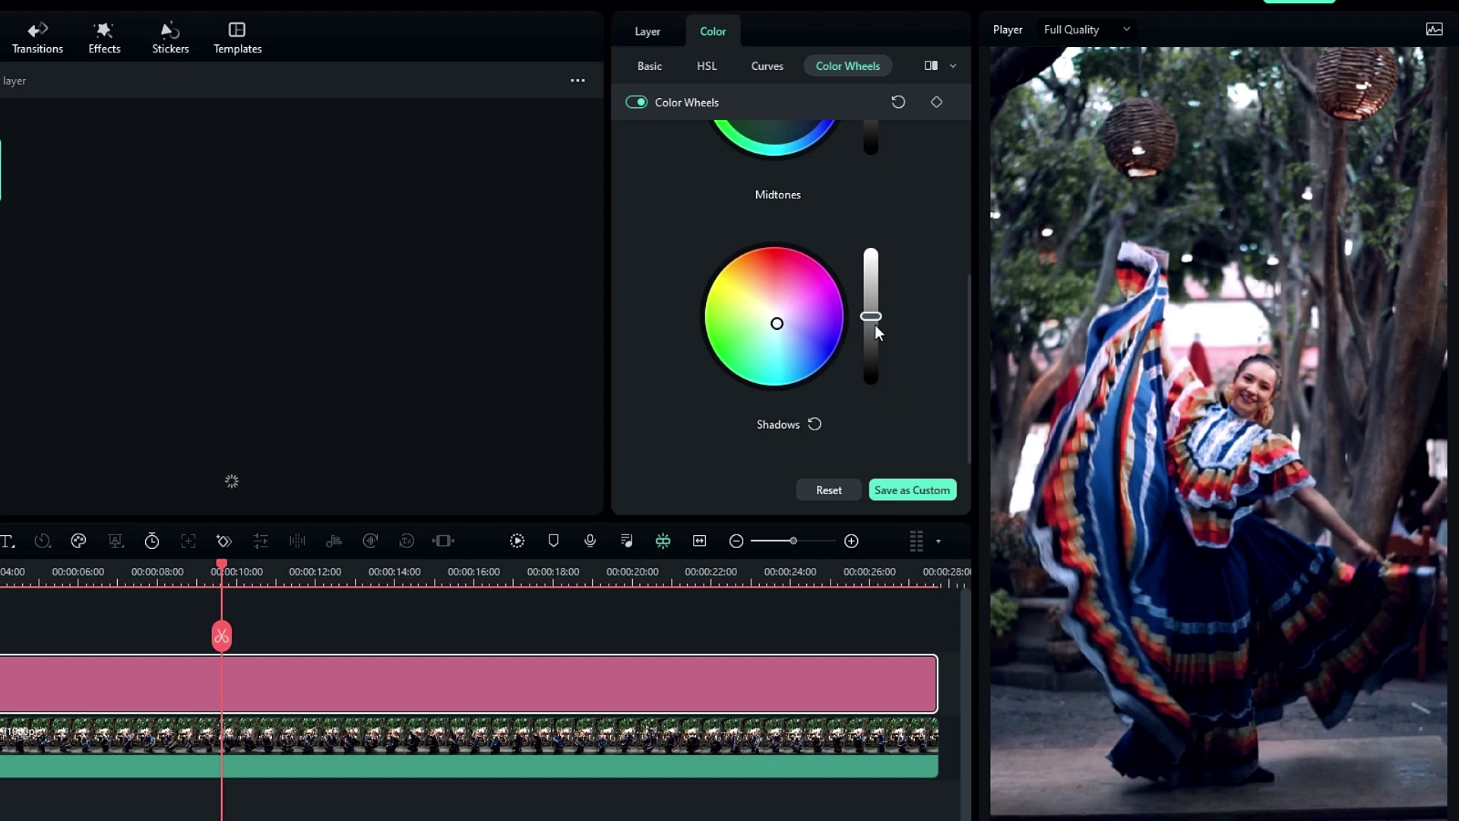
scroll(923, 258, "up", 5)
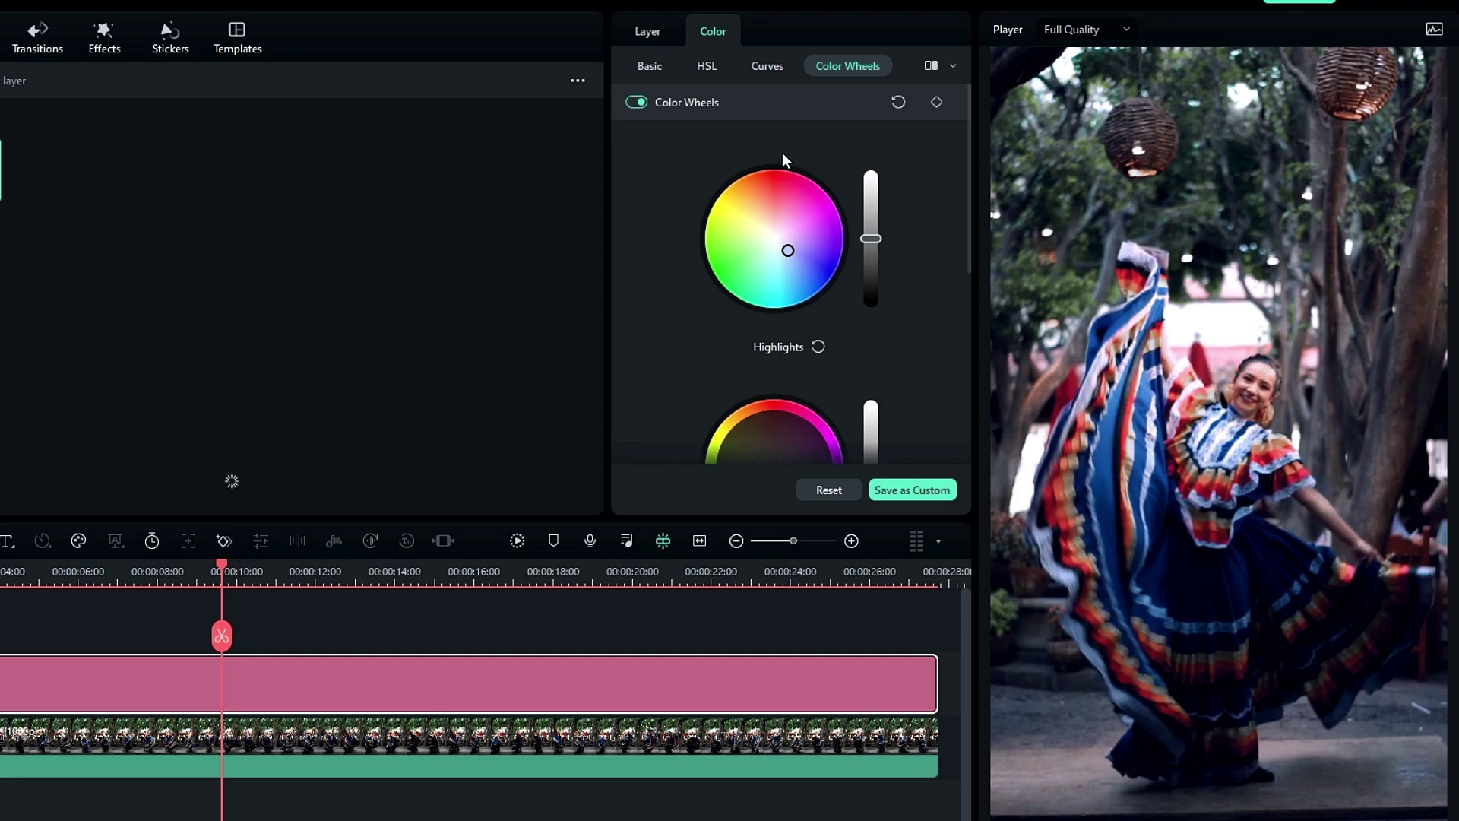
Back in Basic, set Light Contrast to 14.29 and Shadow to 22.01
left_click(649, 68)
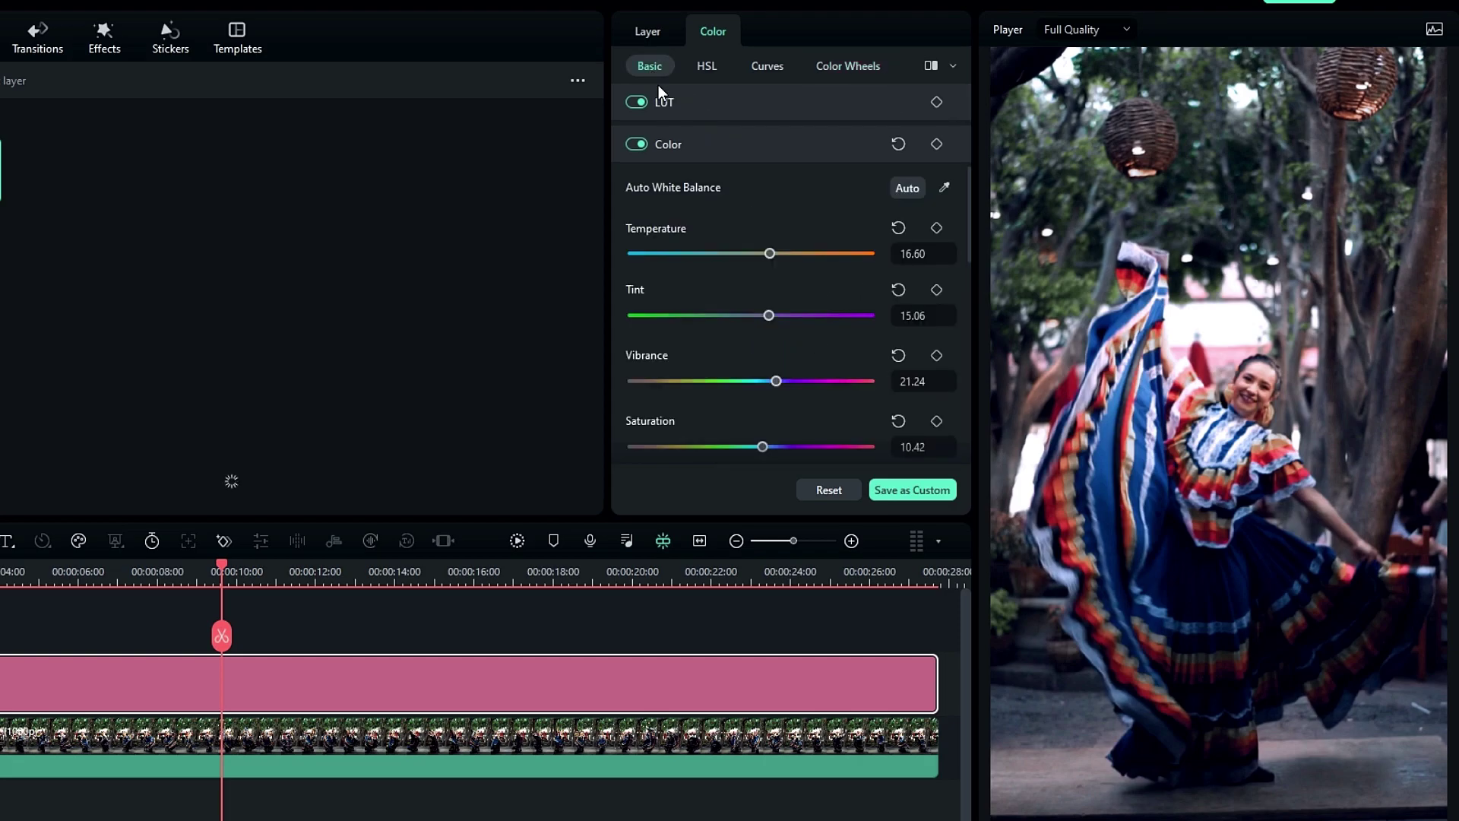
scroll(741, 190, "down", 5)
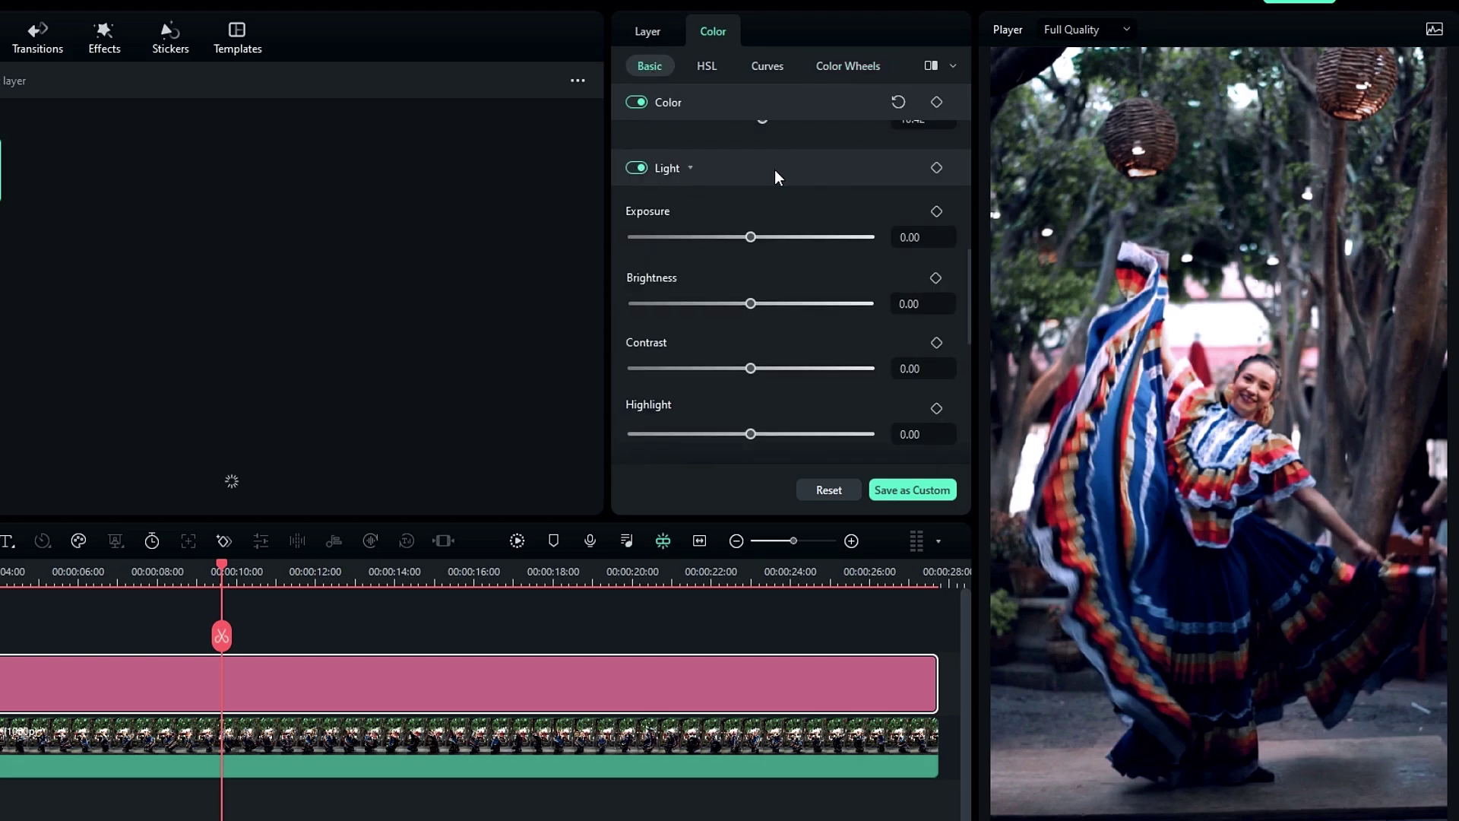
scroll(760, 174, "down", 1)
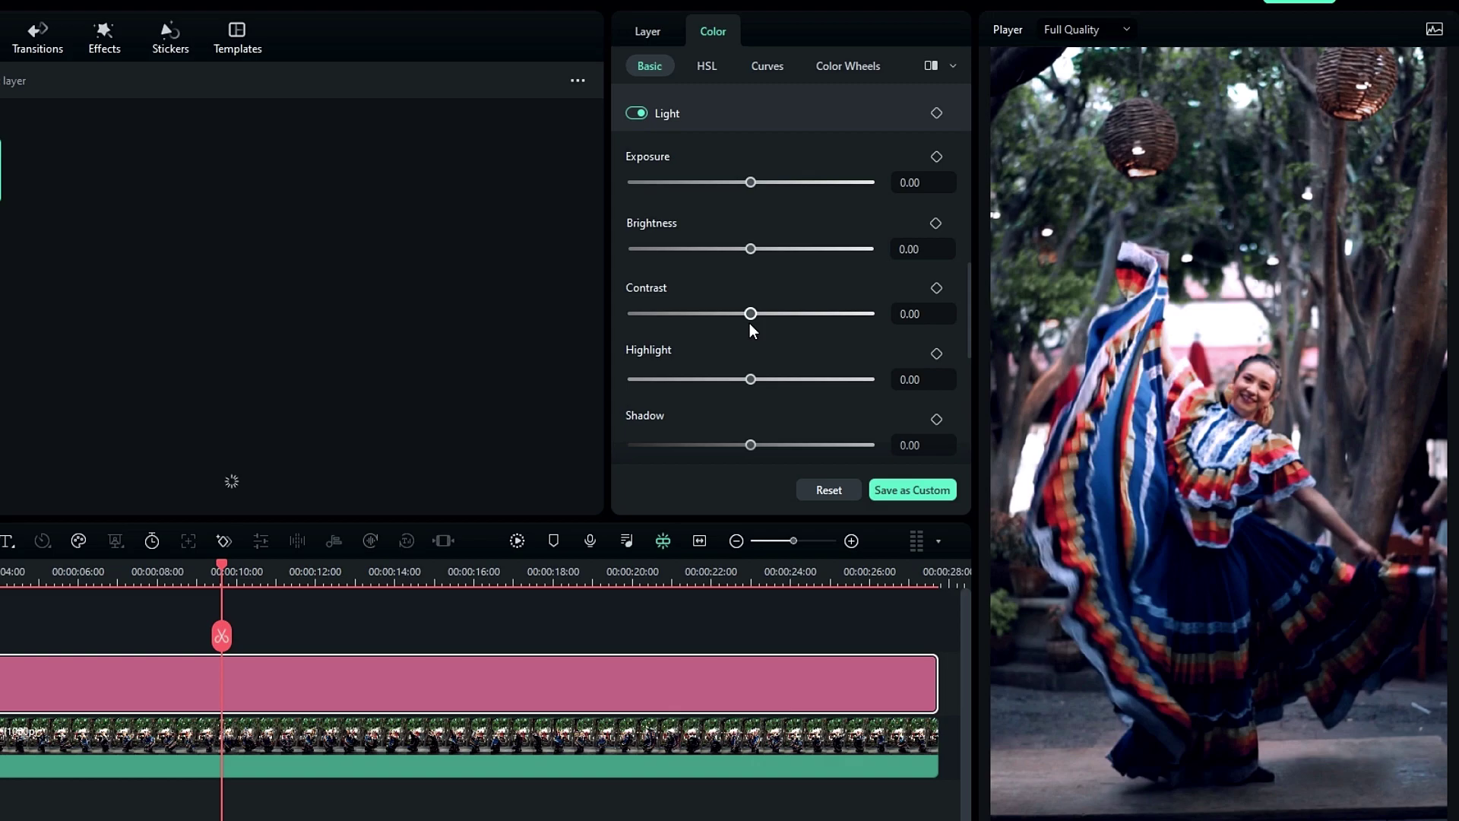
left_click_drag(750, 311, 768, 312)
left_click_drag(752, 445, 777, 445)
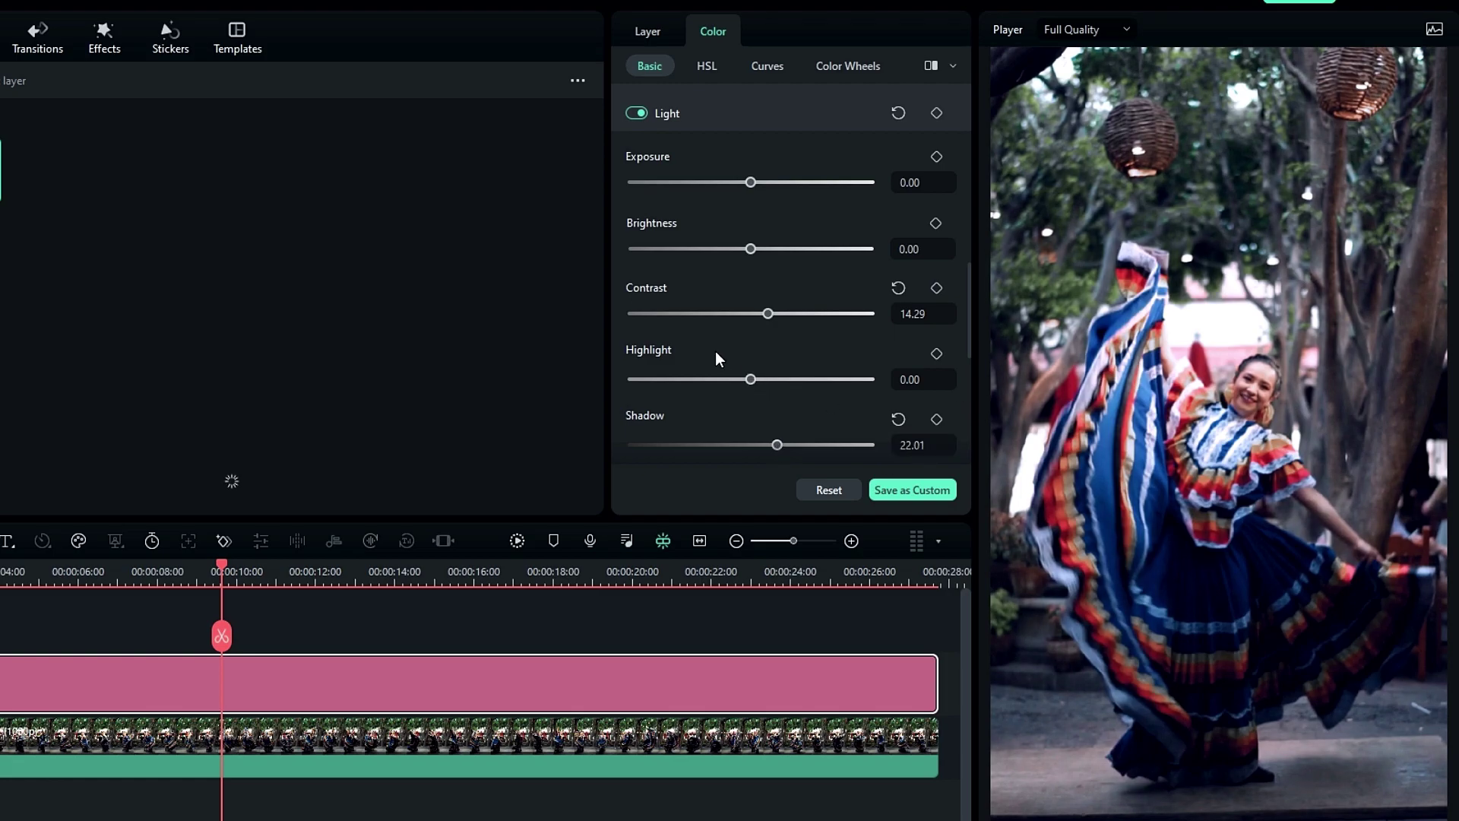
Expand Vignette and set Amount to -51.35 and Feather to 47.88
scroll(760, 252, "down", 5)
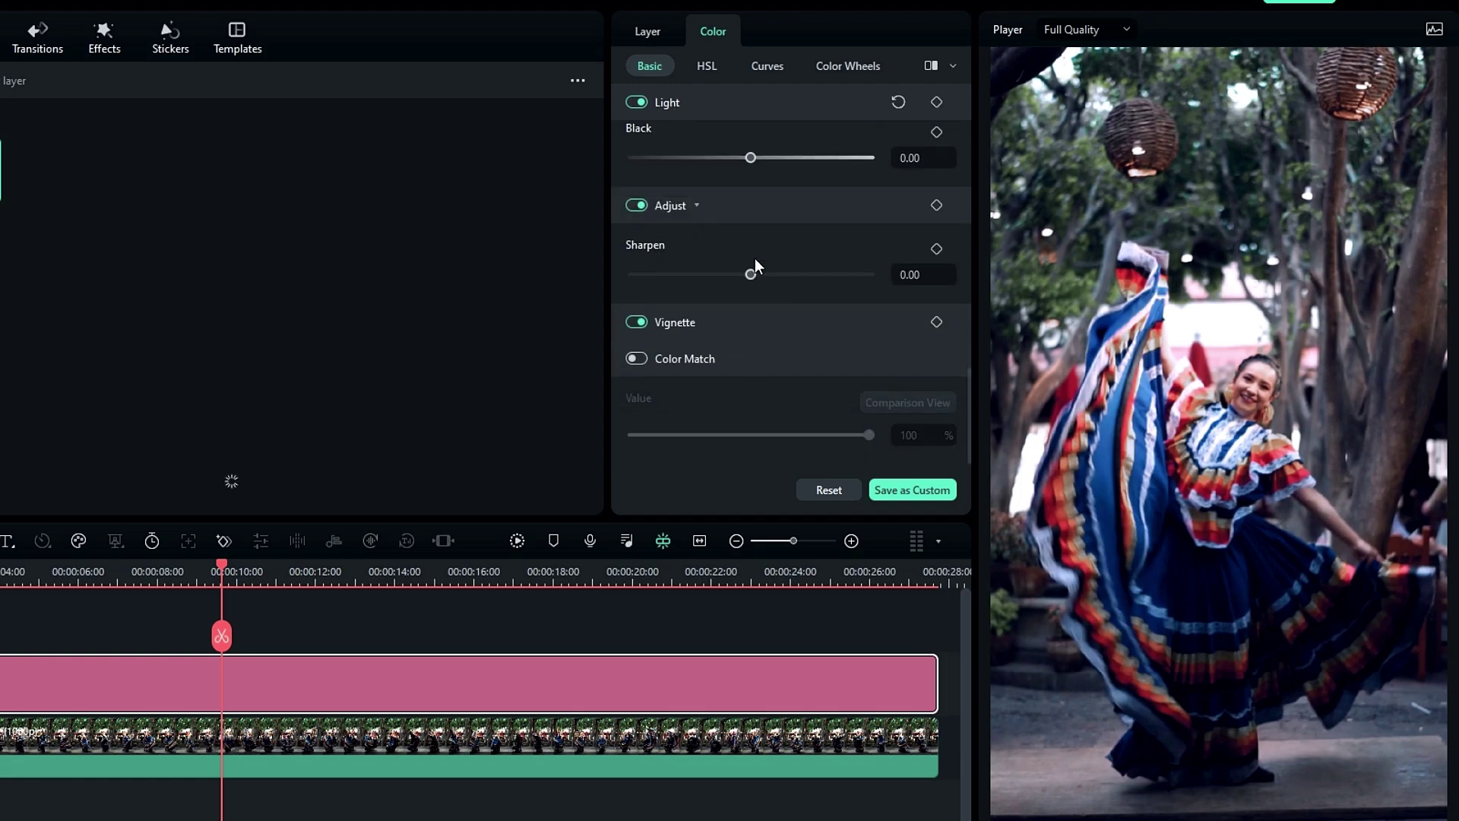
left_click(684, 320)
scroll(801, 325, "down", 3)
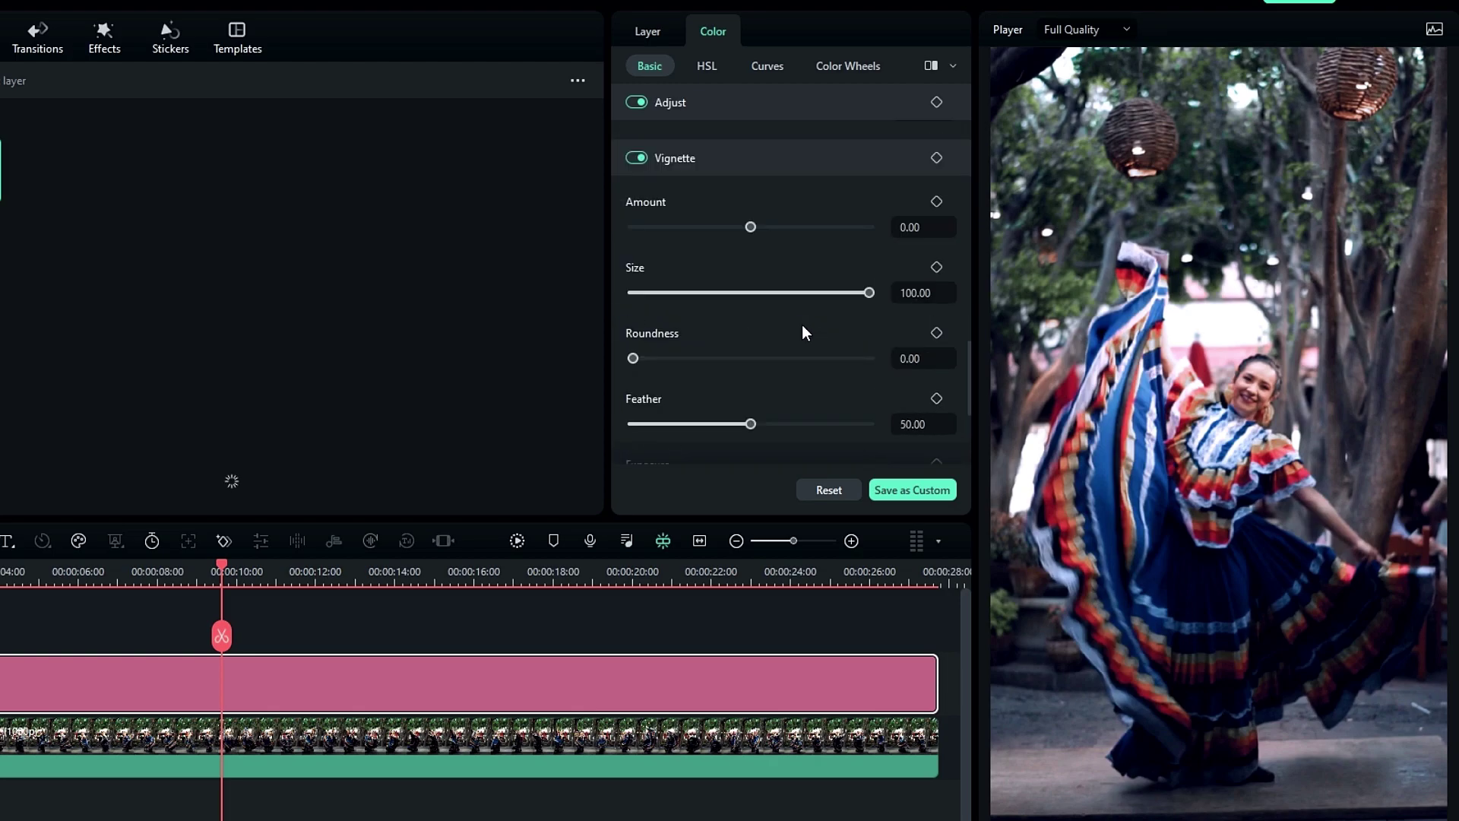
scroll(772, 277, "down", 1)
scroll(772, 277, "up", 1)
left_click_drag(750, 227, 691, 226)
mouse_move(750, 423)
left_mouse_down()
mouse_move(766, 424)
mouse_move(734, 427)
mouse_move(747, 427)
left_mouse_up()
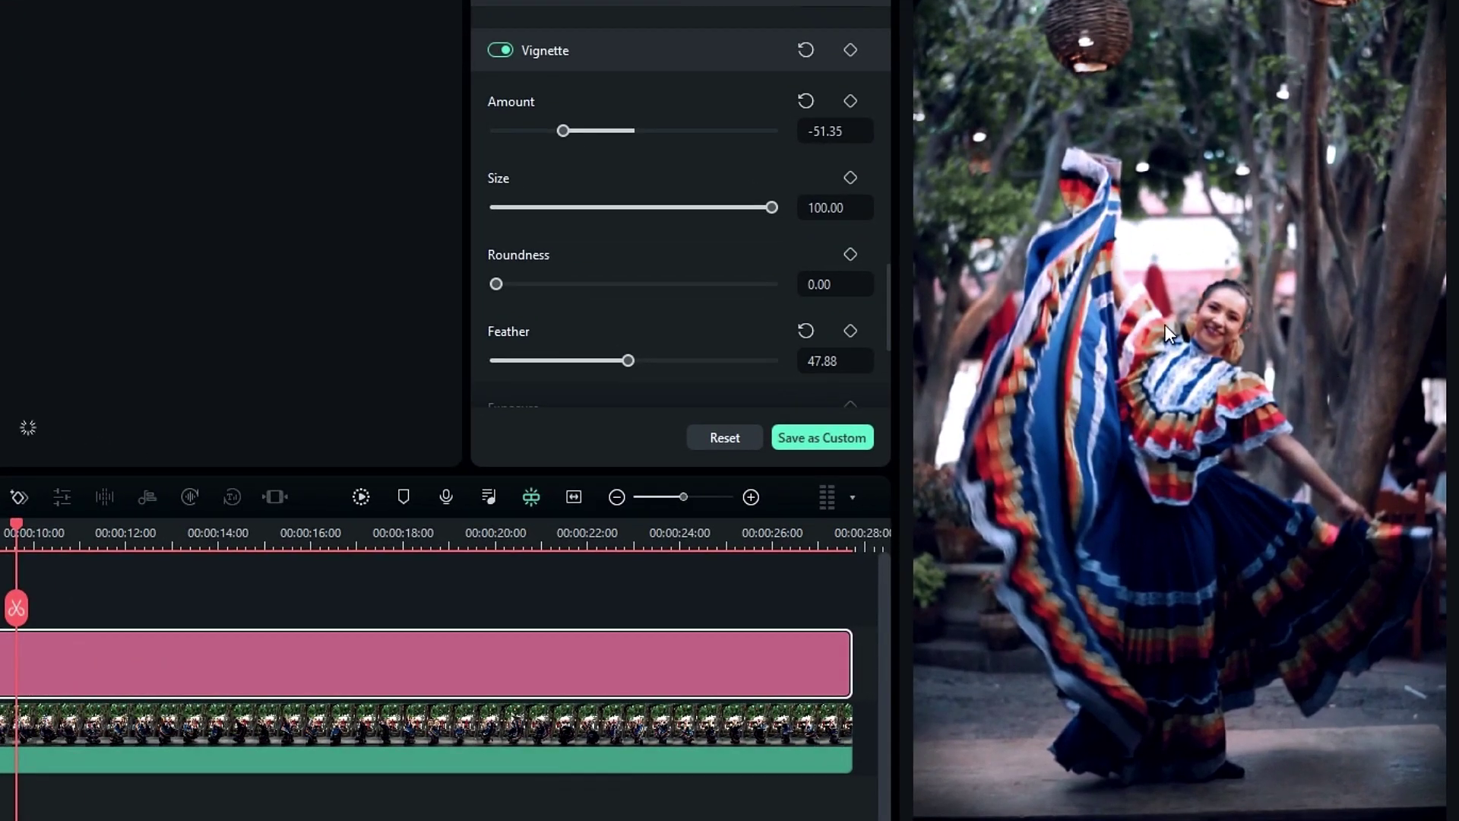
Scrub the preview between about 9 and 15 seconds to check the vignette
mouse_move(16, 536)
left_mouse_down()
mouse_move(334, 531)
mouse_move(0, 531)
left_mouse_up()
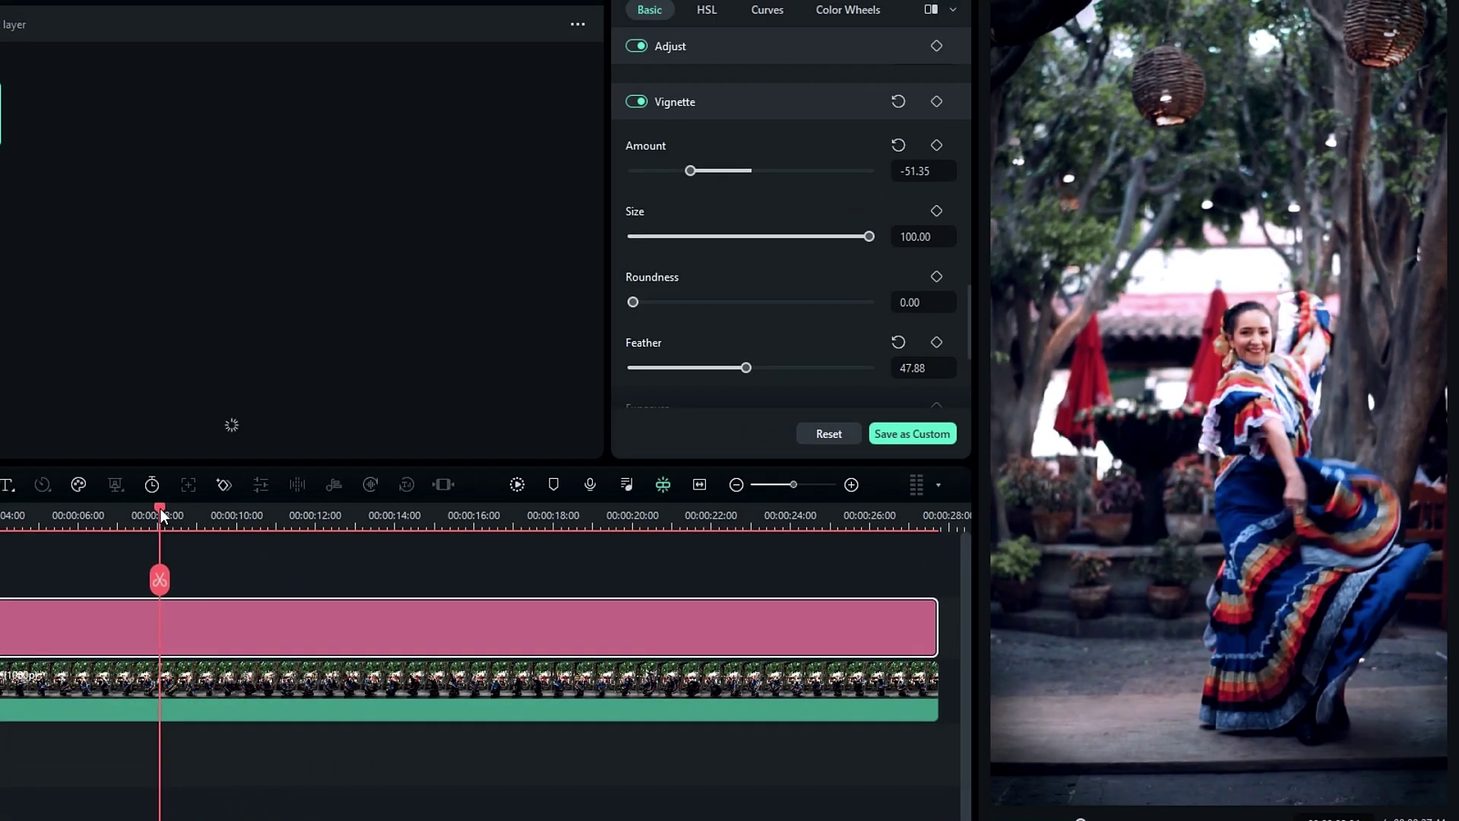
left_click_drag(161, 508, 262, 504)
scroll(865, 260, "down", 1)
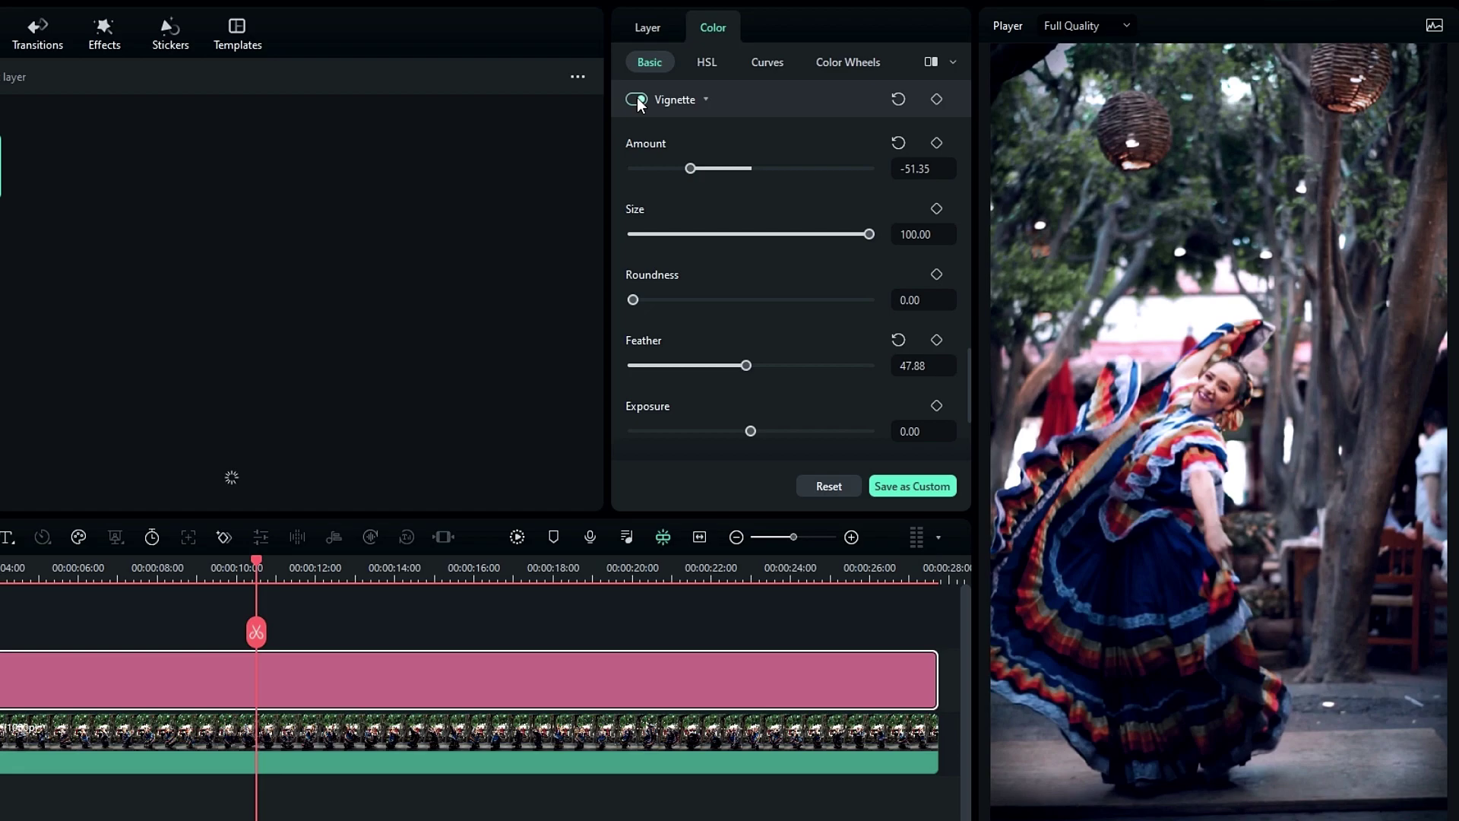
Turn off the built-in vignette and drag NewBlue FX Filters' Vignette onto the Adjustment Layer
left_click(636, 99)
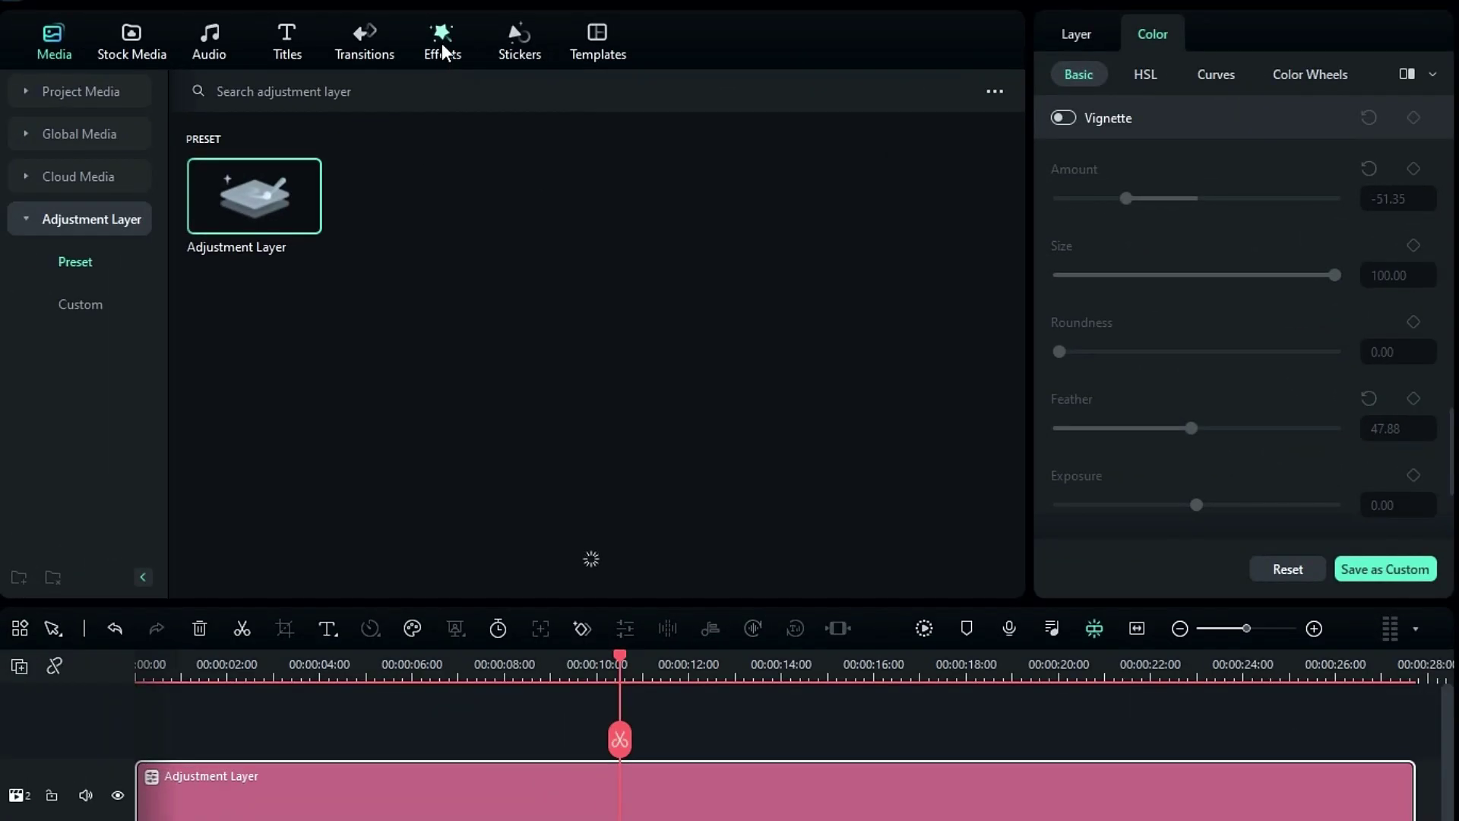
left_click(104, 34)
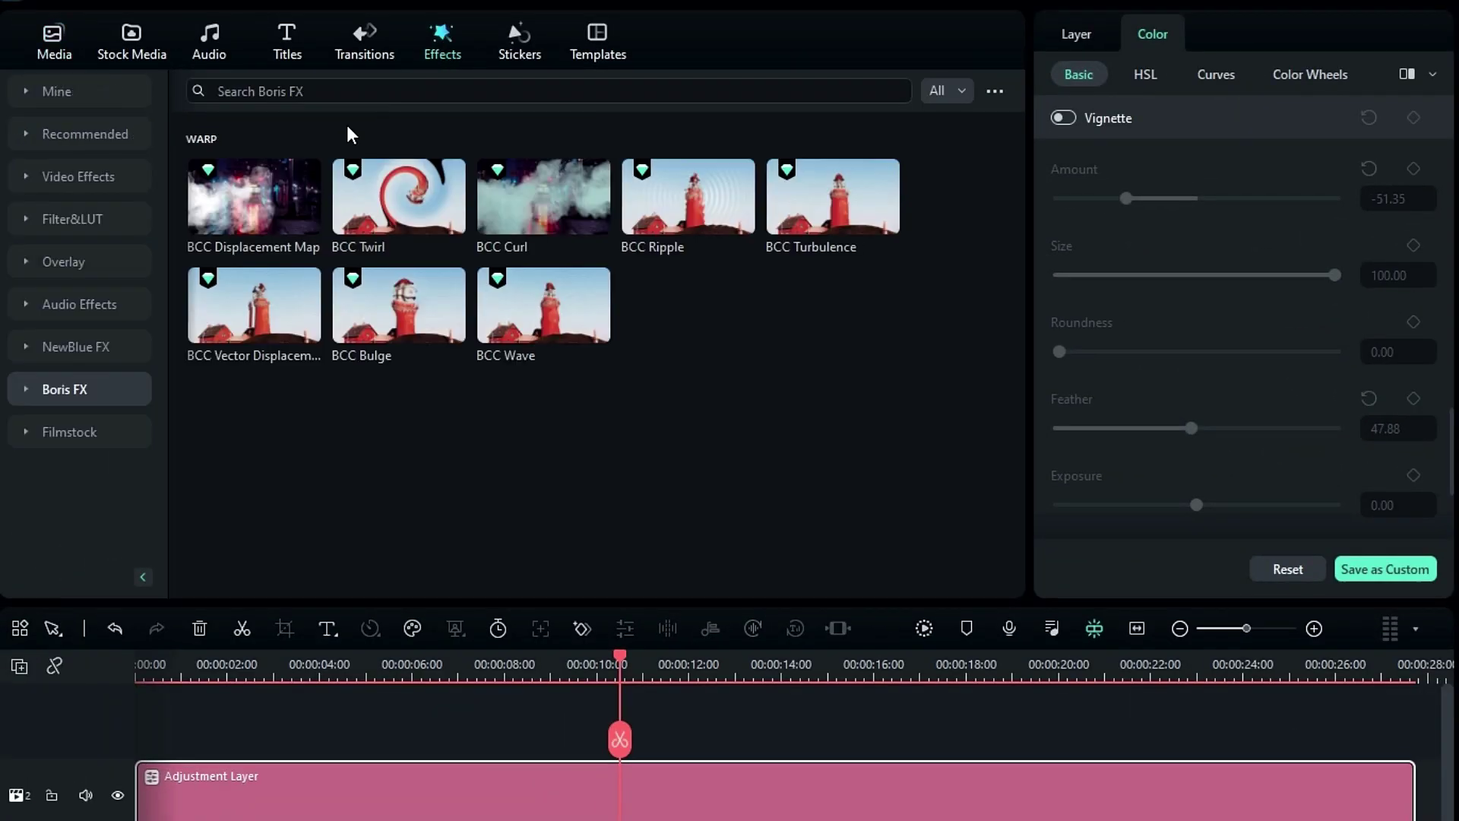
left_click(83, 357)
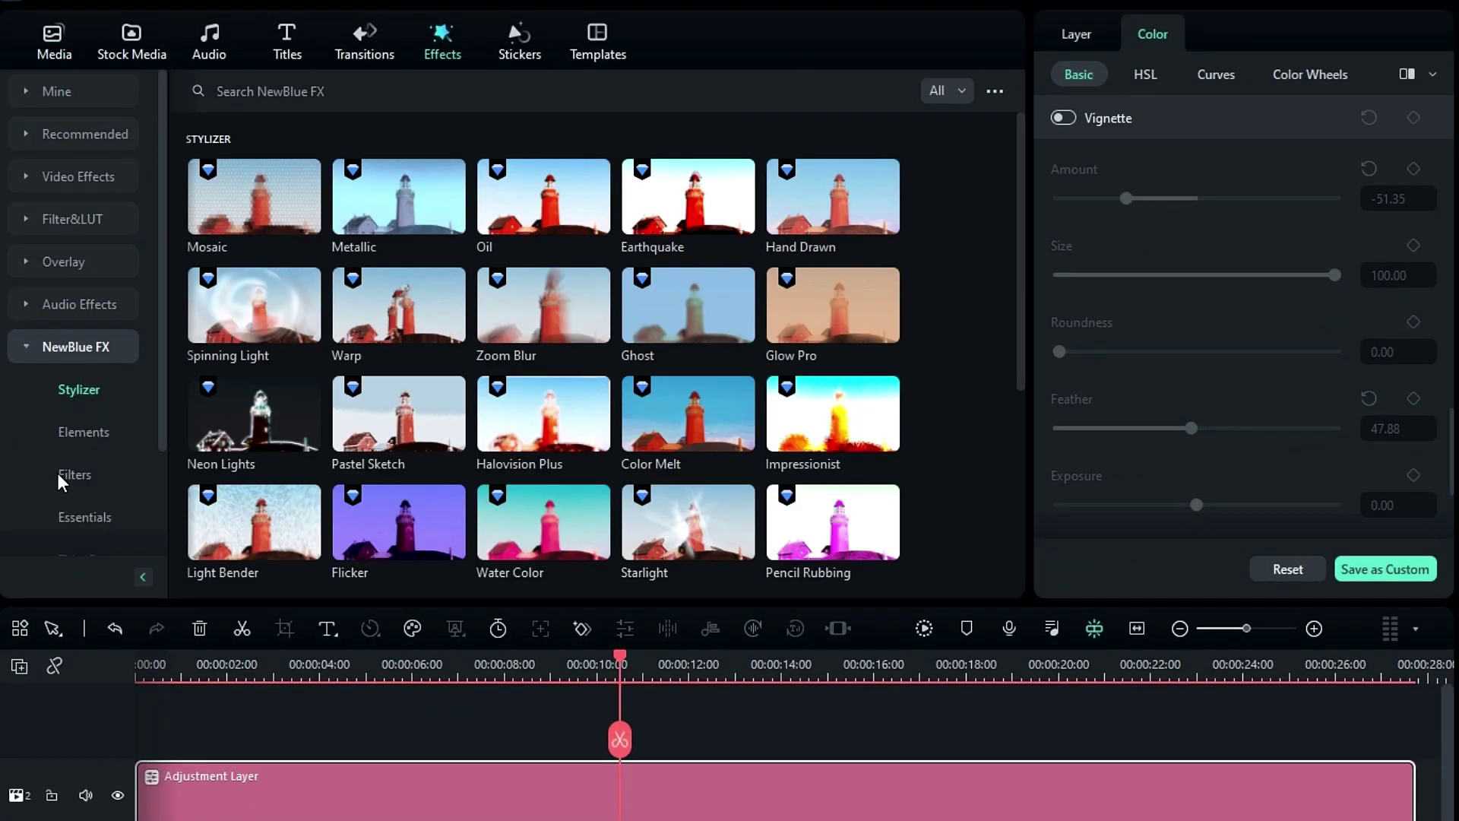
left_click(68, 477)
mouse_move(647, 291)
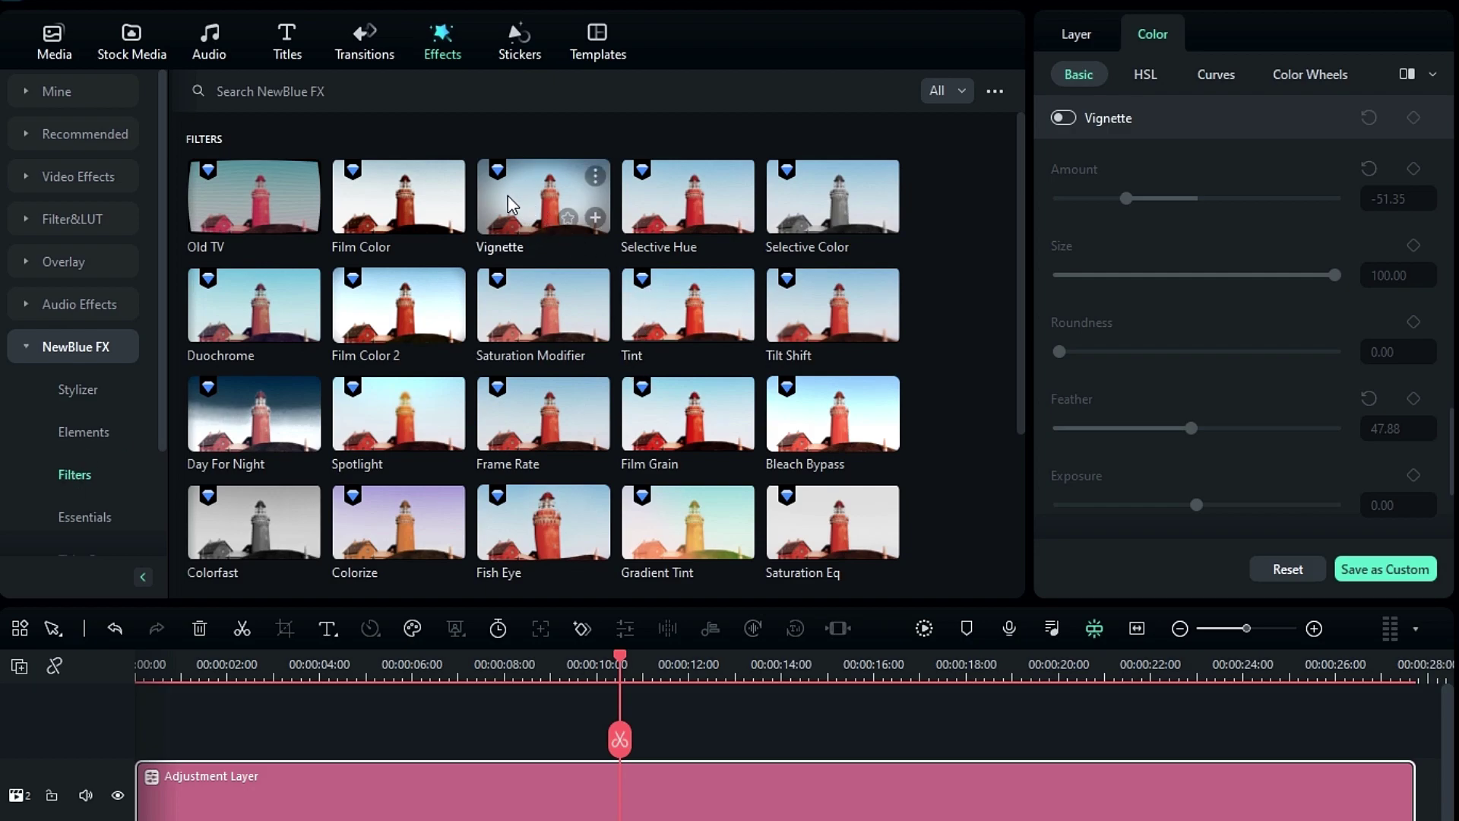
left_click_drag(508, 195, 425, 812)
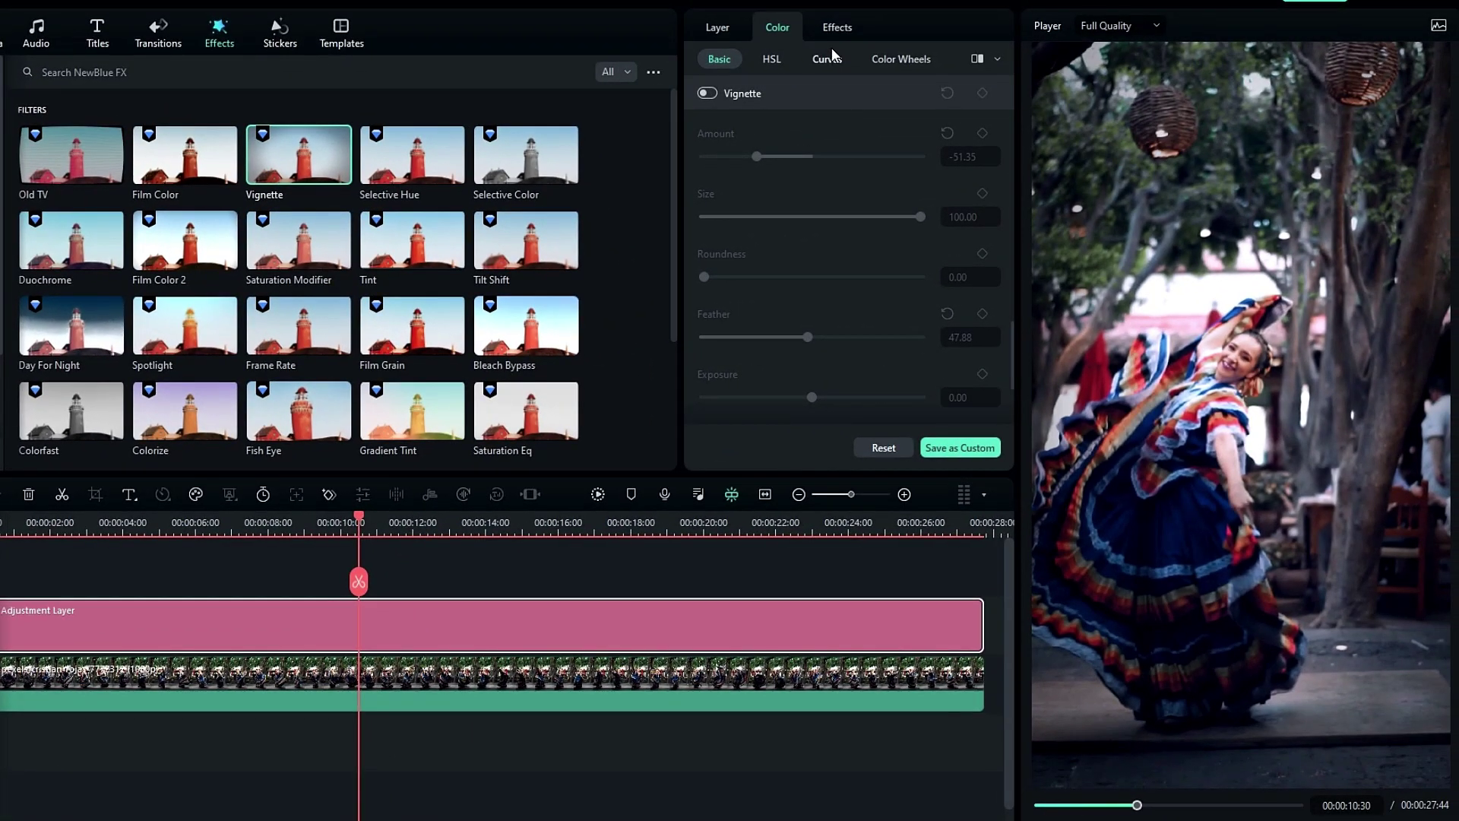
In the Vignette effect's Shape settings, set Width 50 and Height 50
left_click(836, 26)
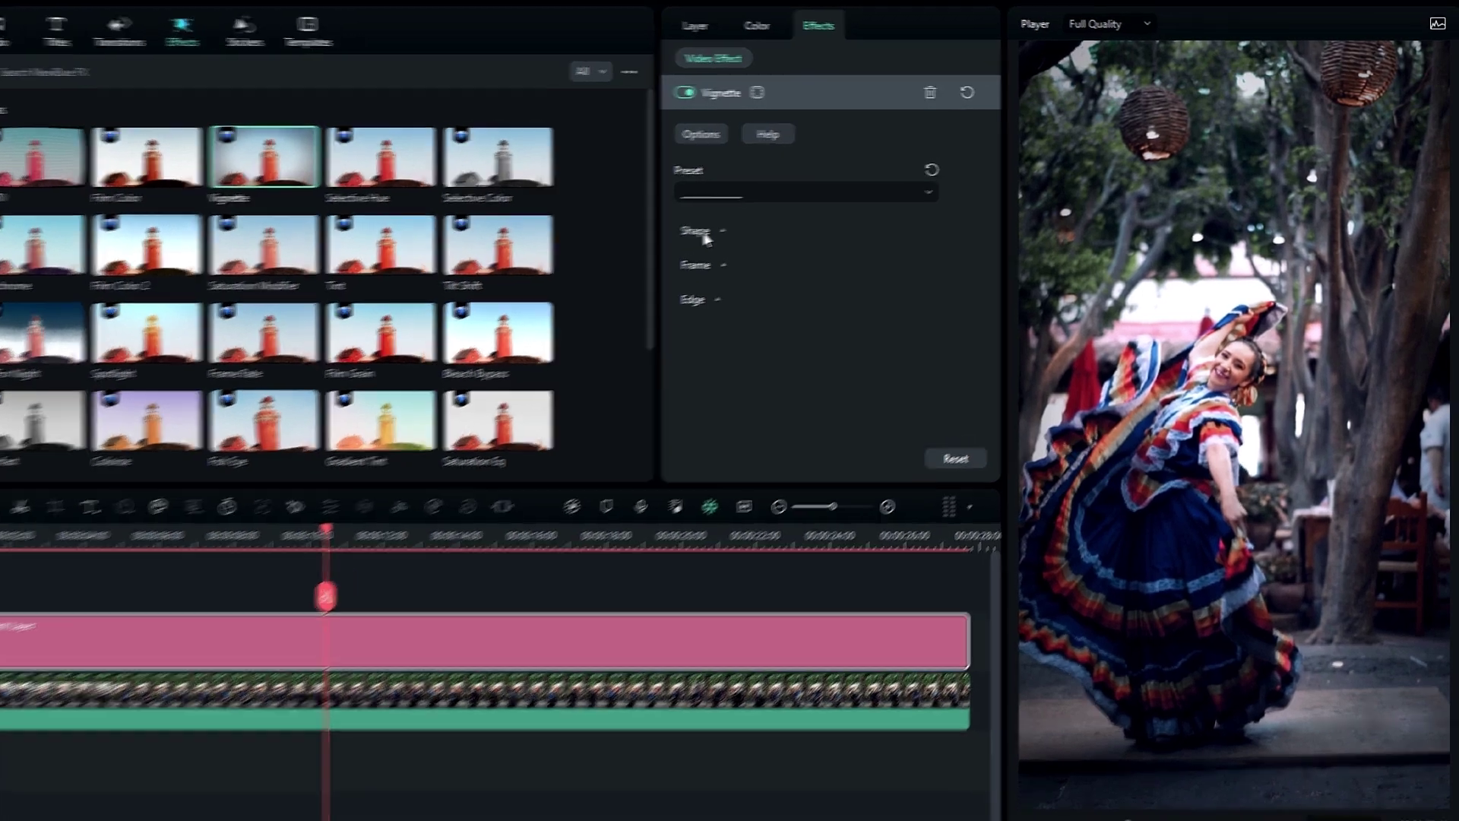
left_click(721, 227)
scroll(874, 251, "down", 2)
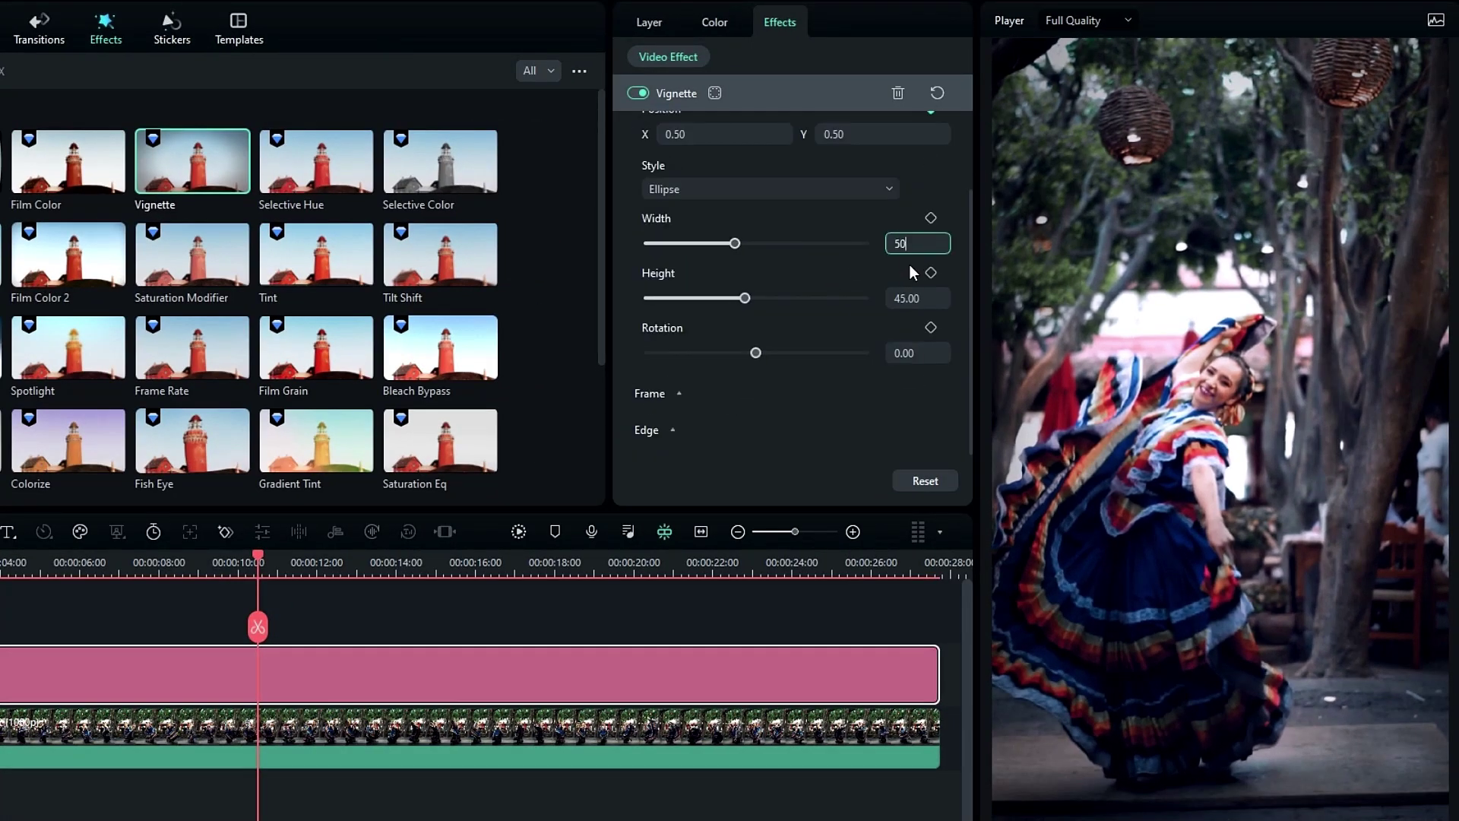
type("50")
left_click(909, 297)
type("50")
key("Return")
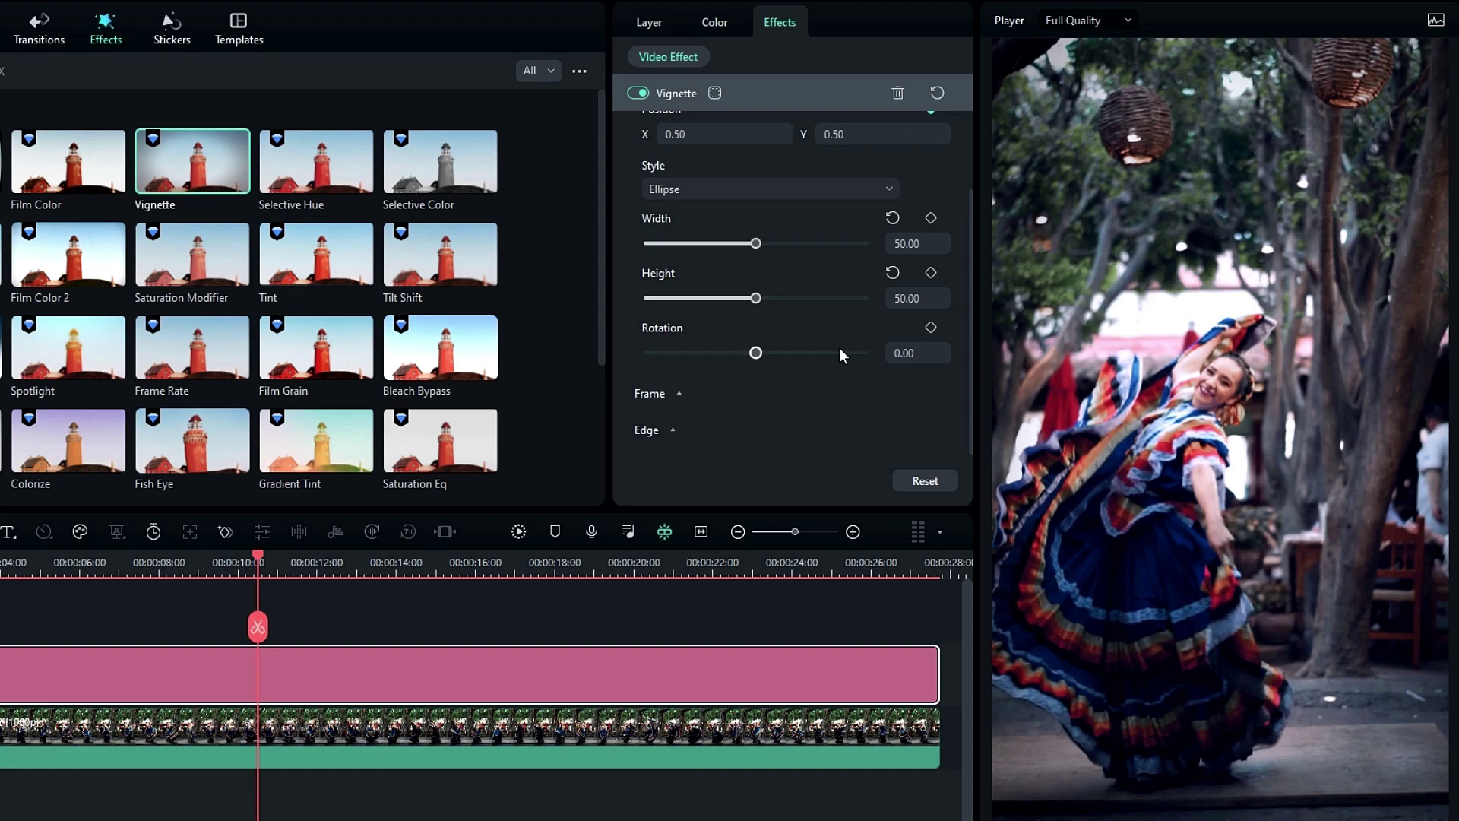
Set the Vignette Frame opacity to 50
left_click(673, 393)
scroll(745, 389, "down", 3)
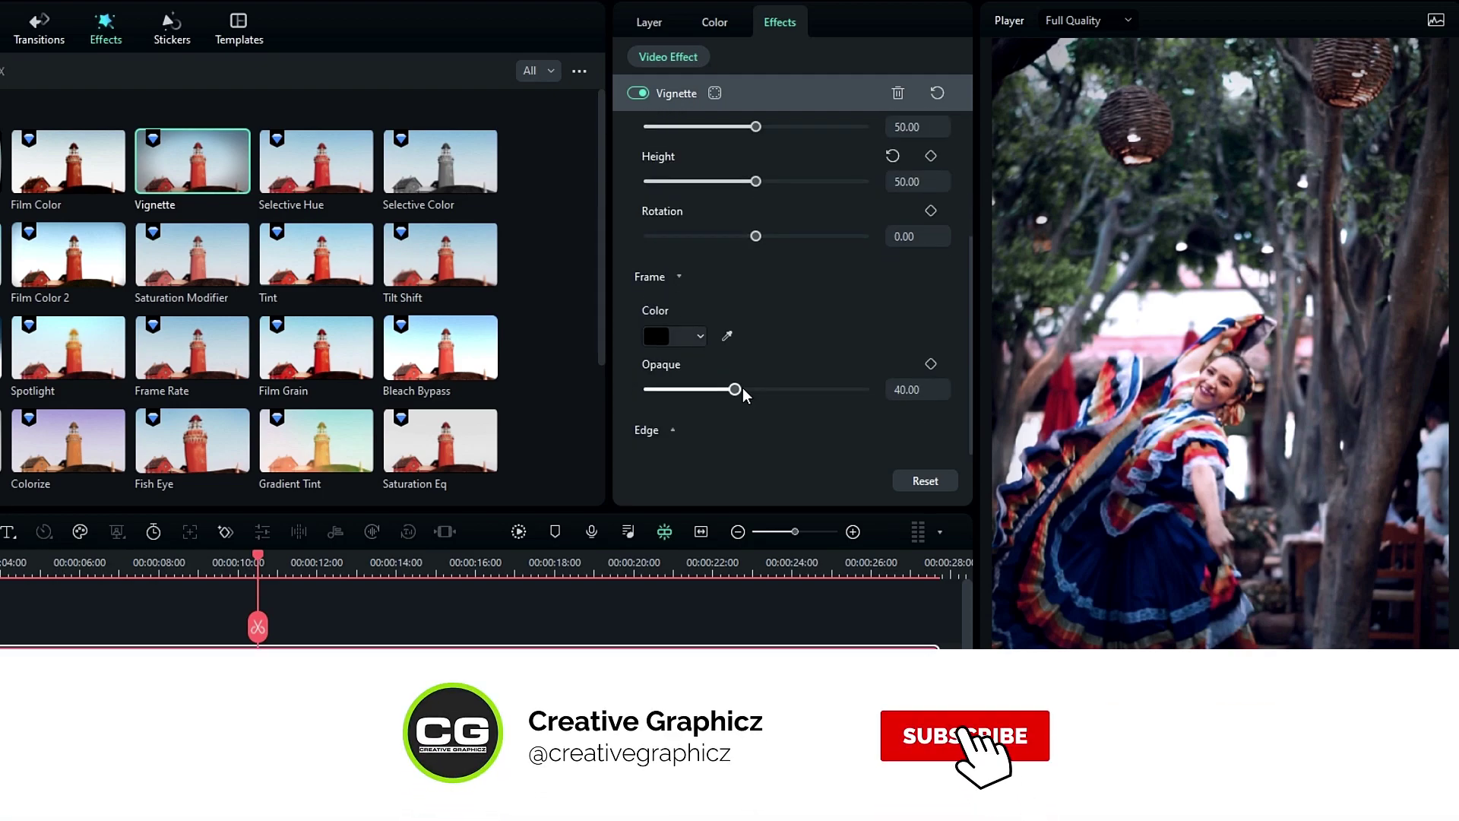
left_click(910, 390)
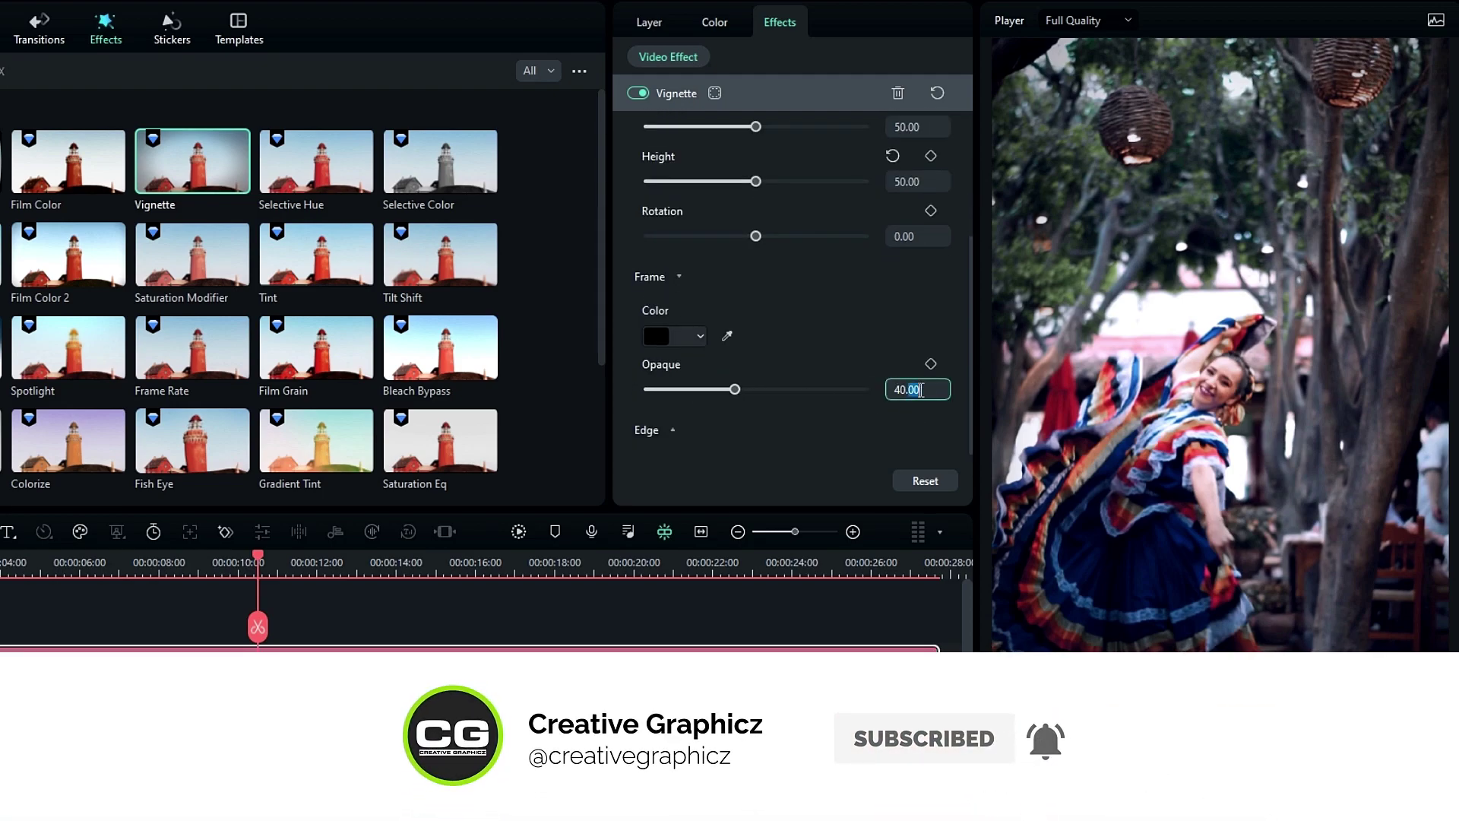
type("50")
key("Return")
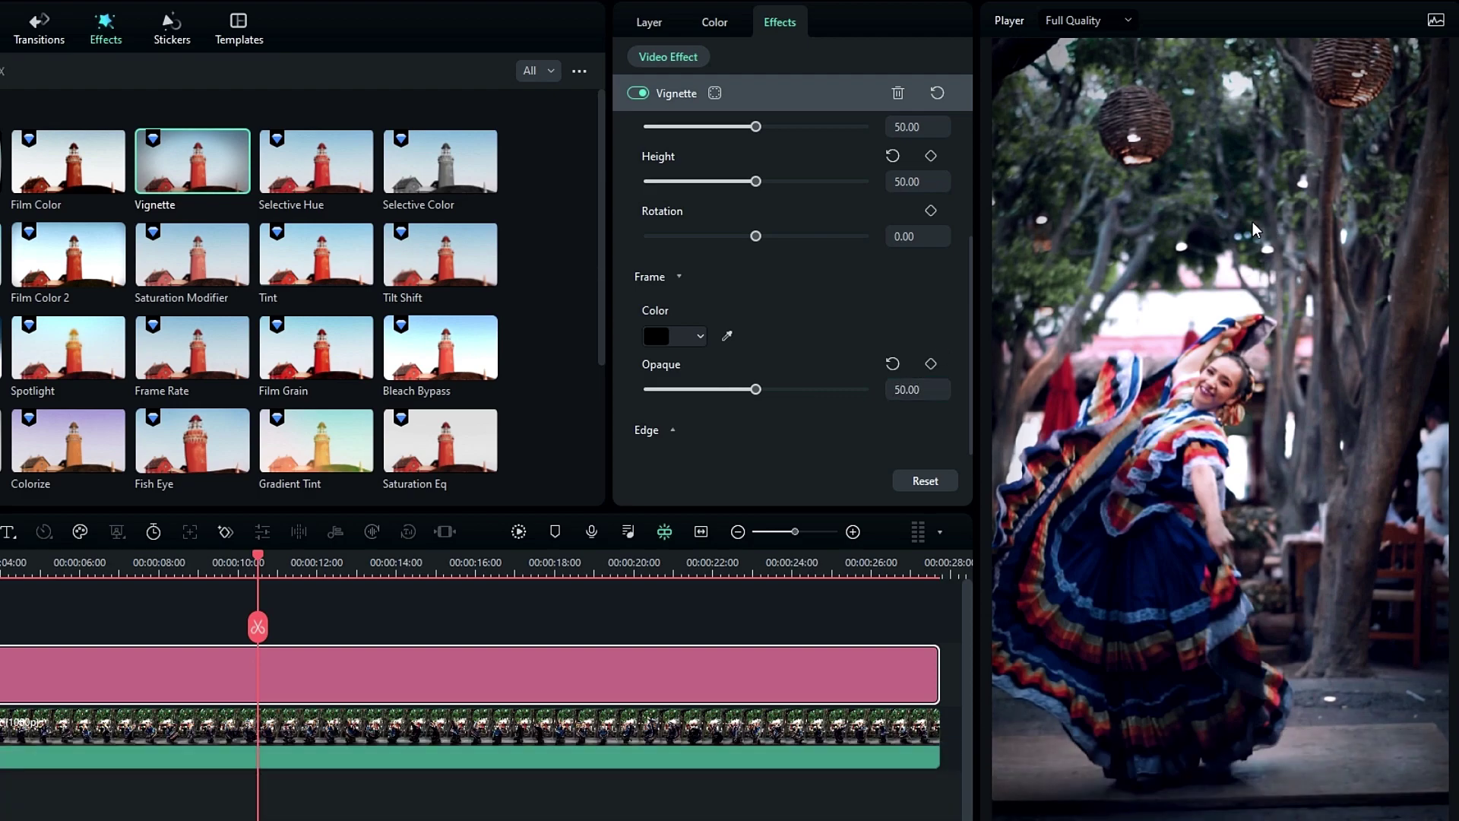
Set the Vignette Edge Soft Focus to 15
left_click(669, 431)
scroll(790, 346, "down", 5)
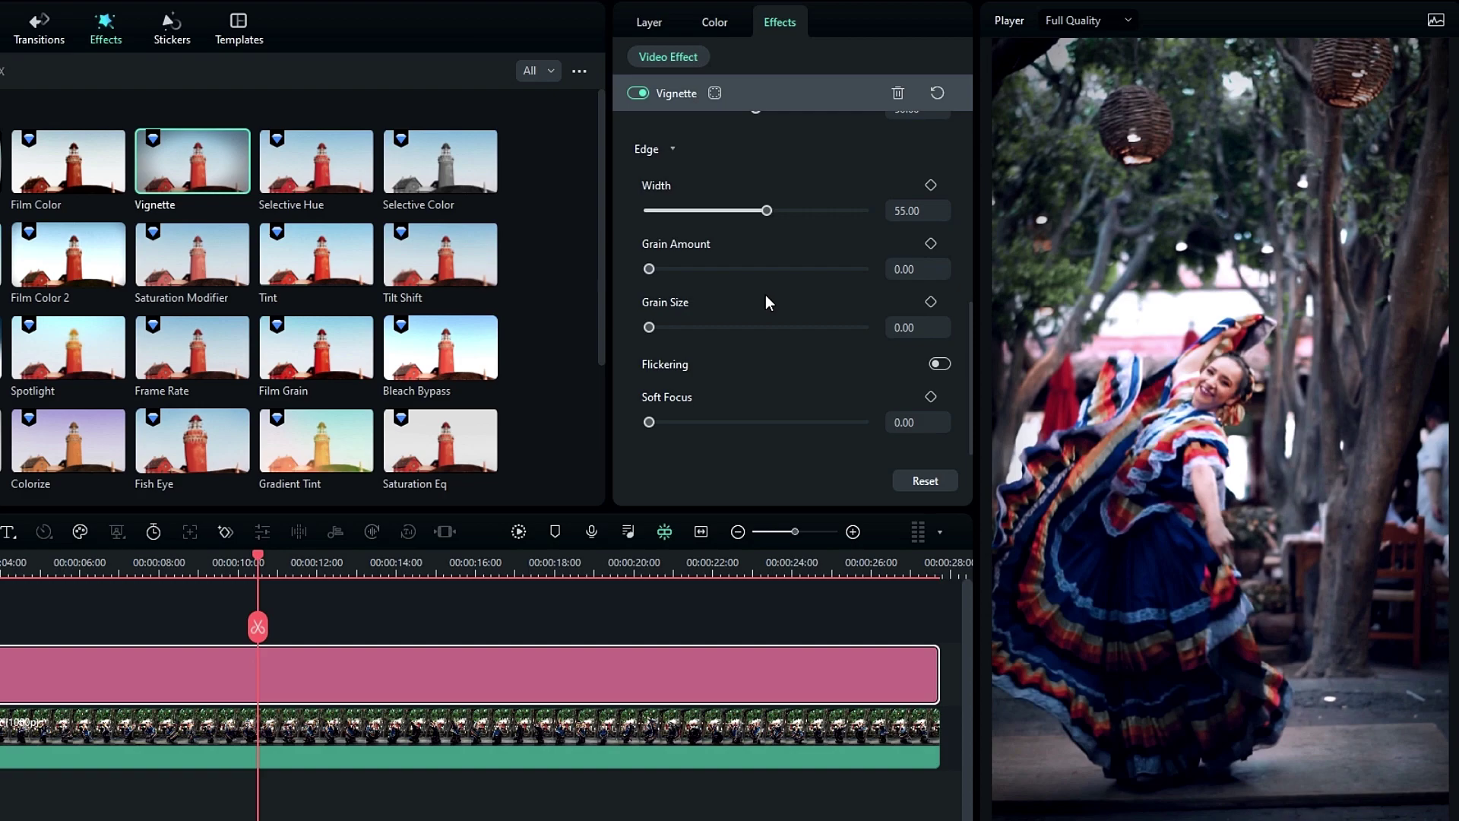
double_click(906, 420)
type("15")
key("Return")
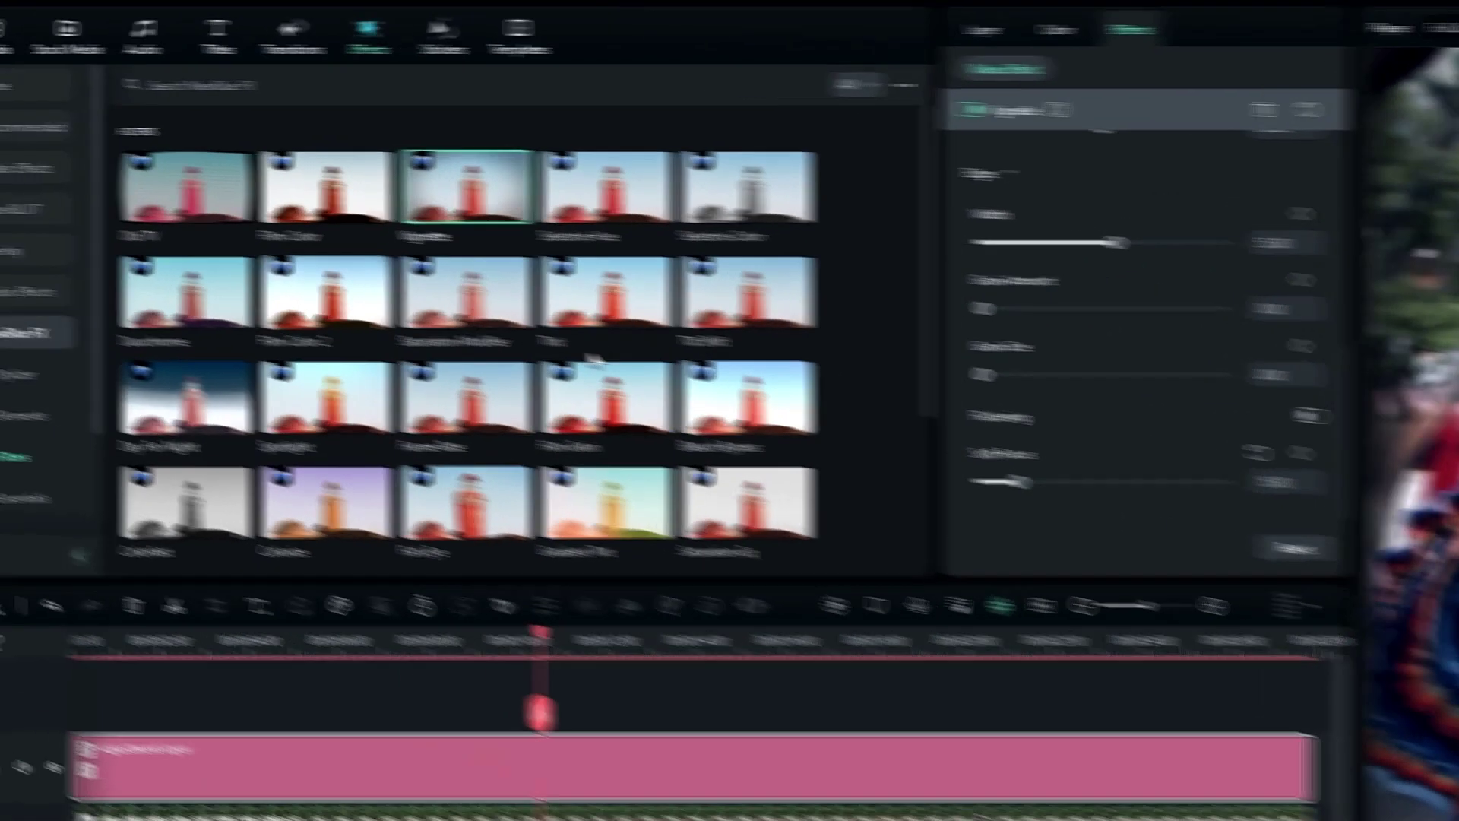
Drag NewBlue FX Essentials' Noise Reducer onto the Adjustment Layer
left_click(76, 369)
left_click(82, 513)
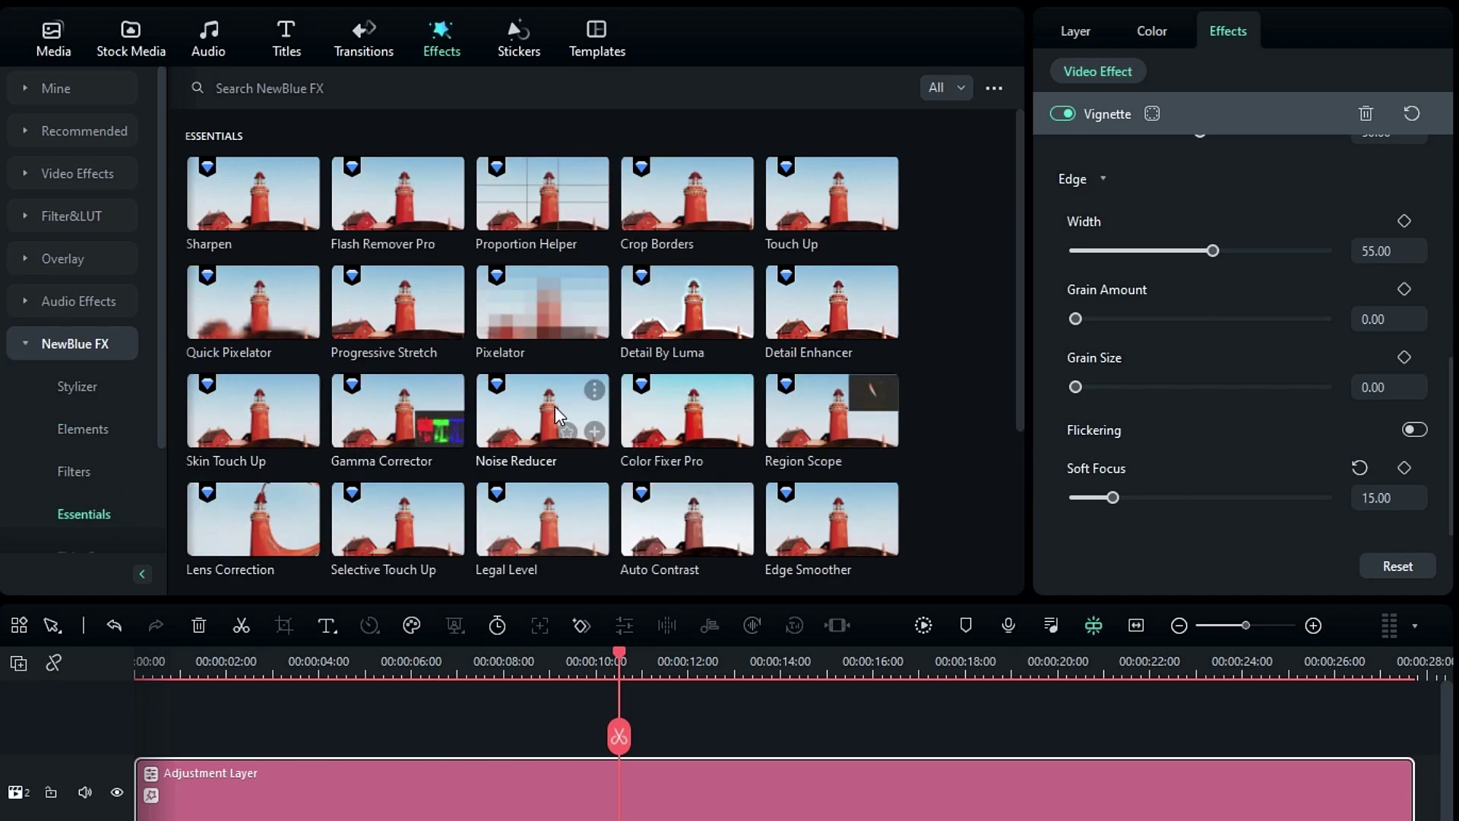
left_click_drag(523, 414, 459, 810)
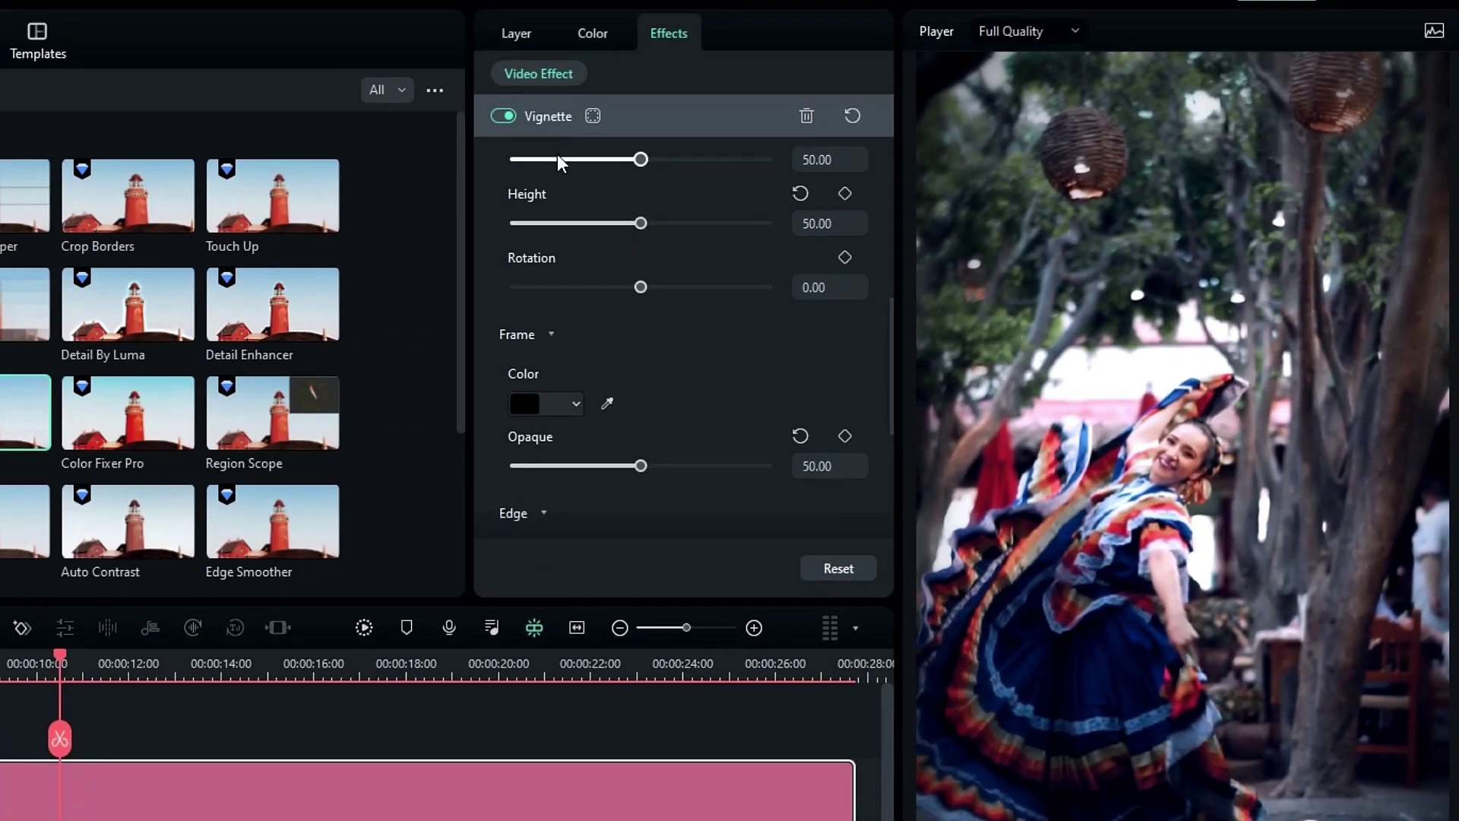
Set Noise Reducer Reduction to 3 and Edges to 1, then scrub the clip to check
left_click(552, 121)
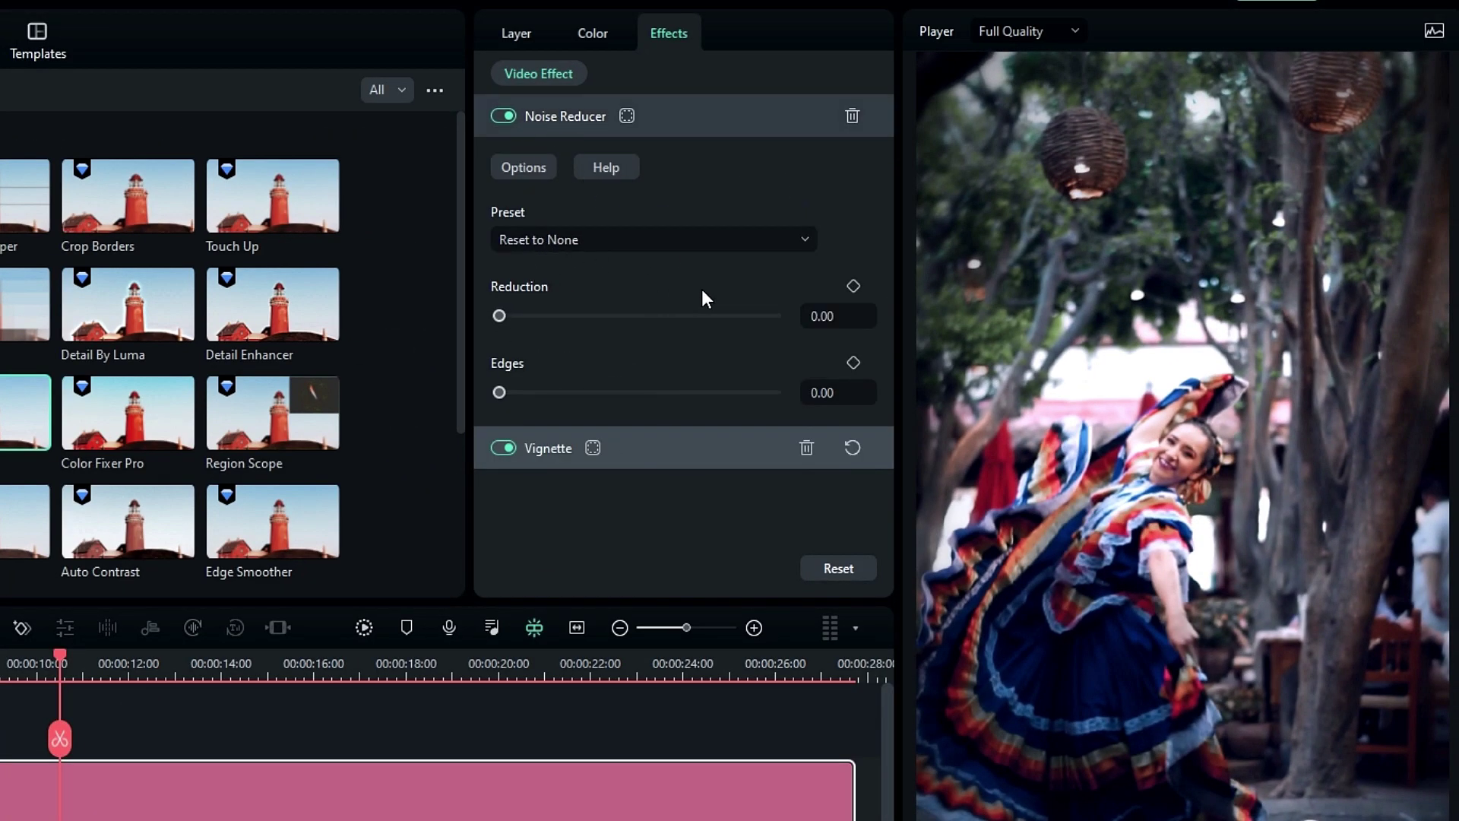
double_click(834, 318)
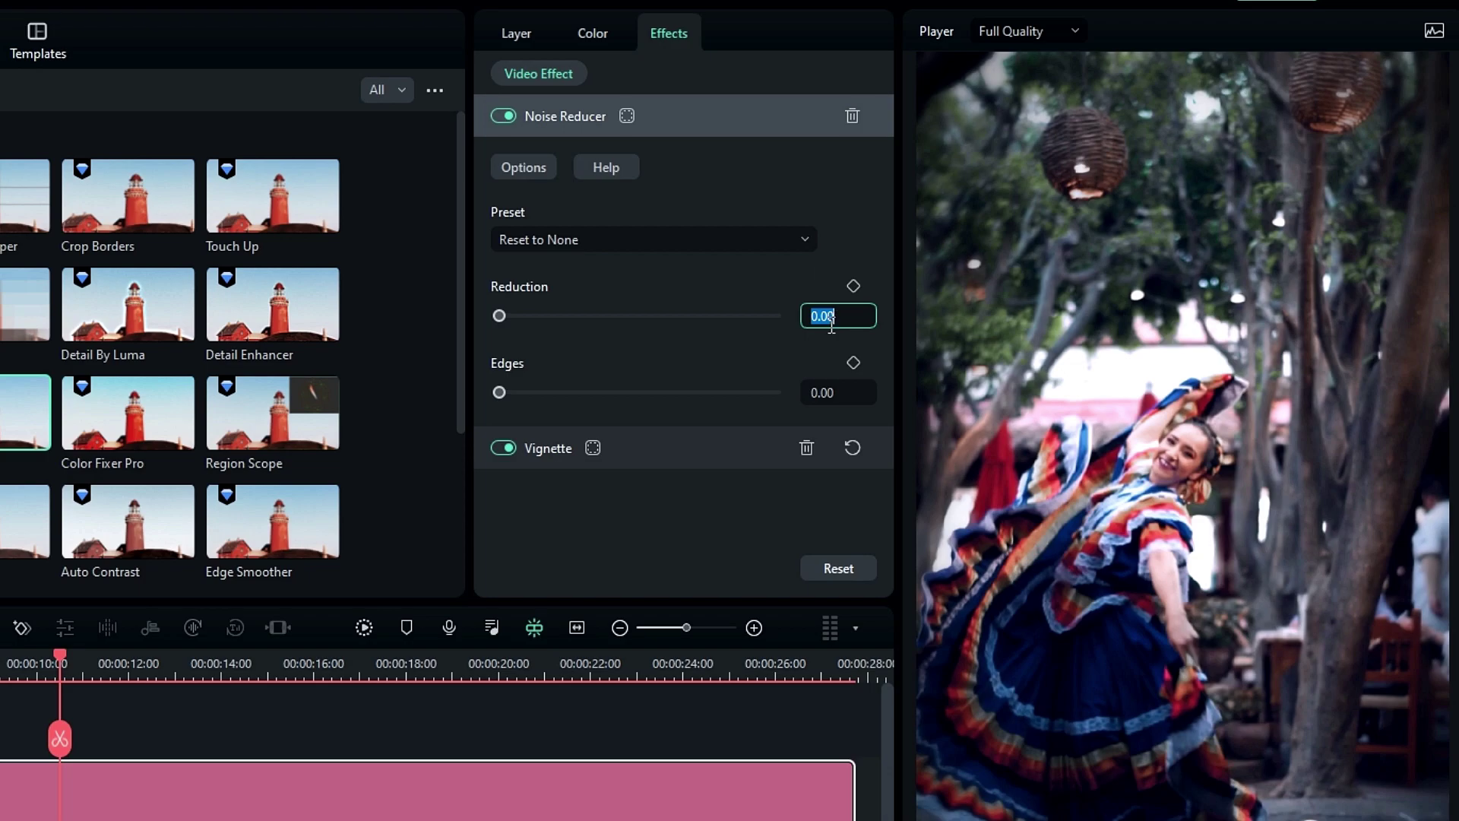
key("Return")
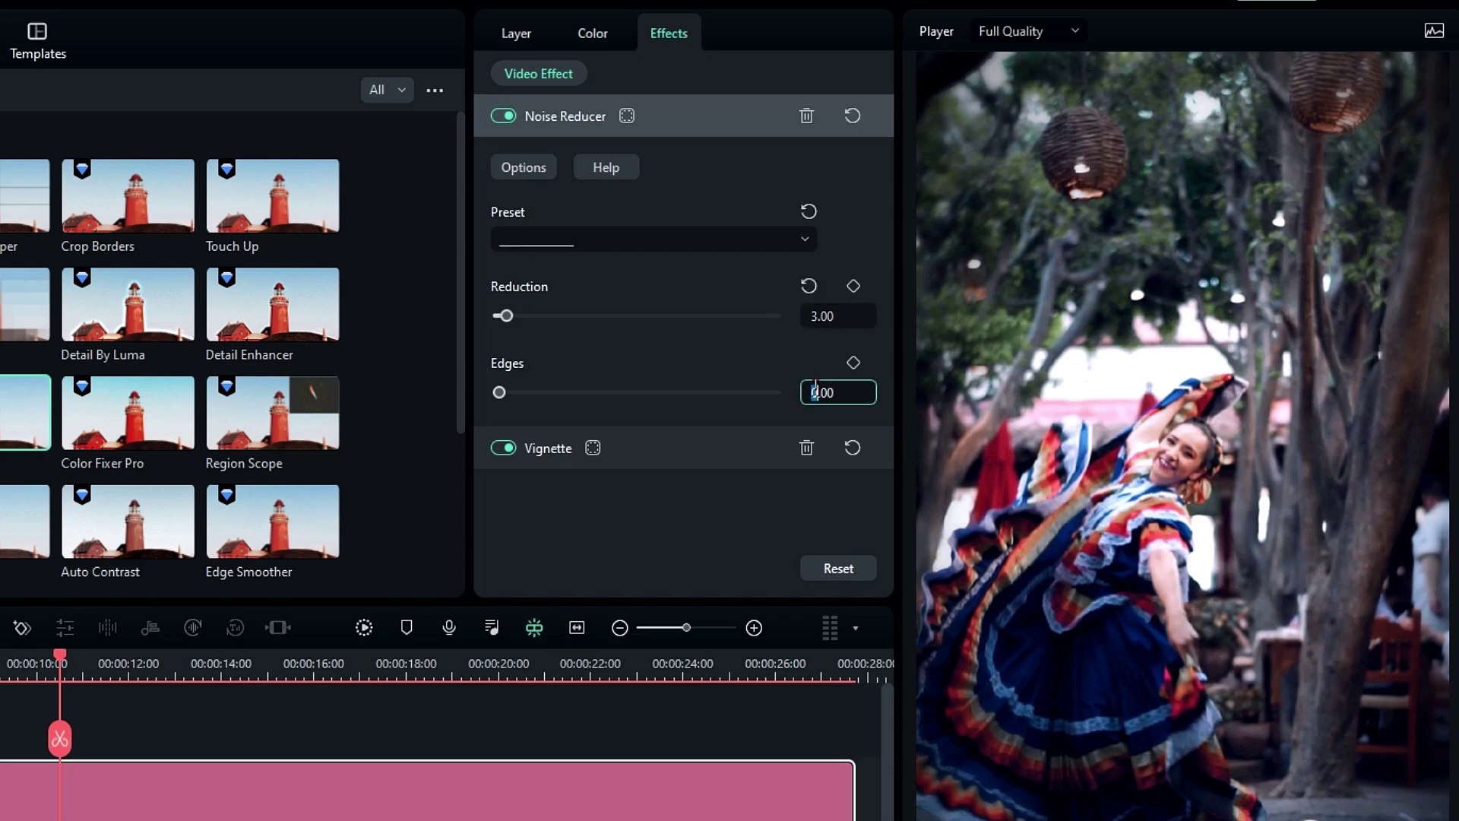
left_click(815, 390)
type("1")
key("Return")
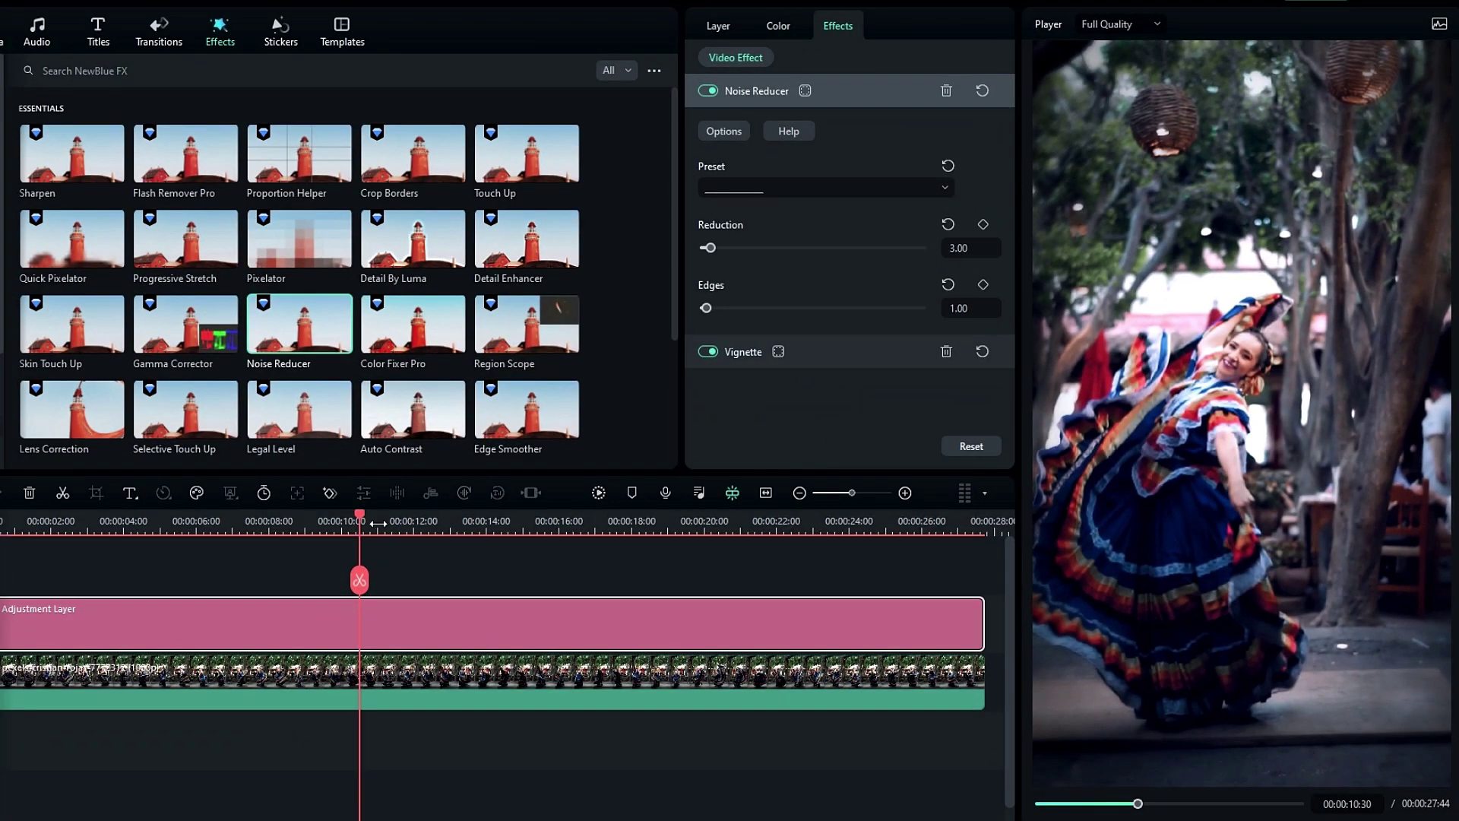
left_click_drag(377, 523, 346, 523)
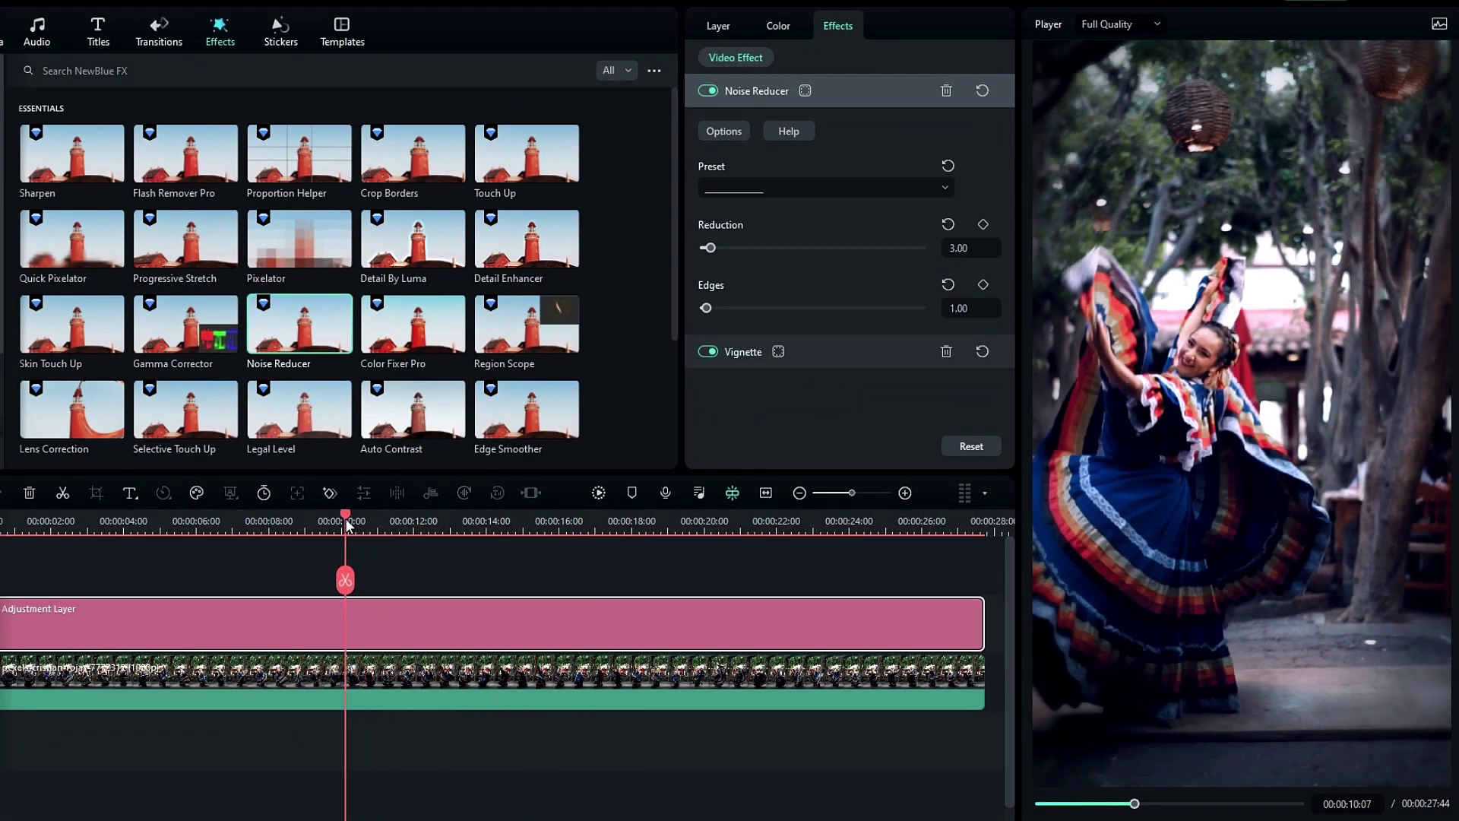
Render a timeline preview for smooth playback
left_click(666, 473)
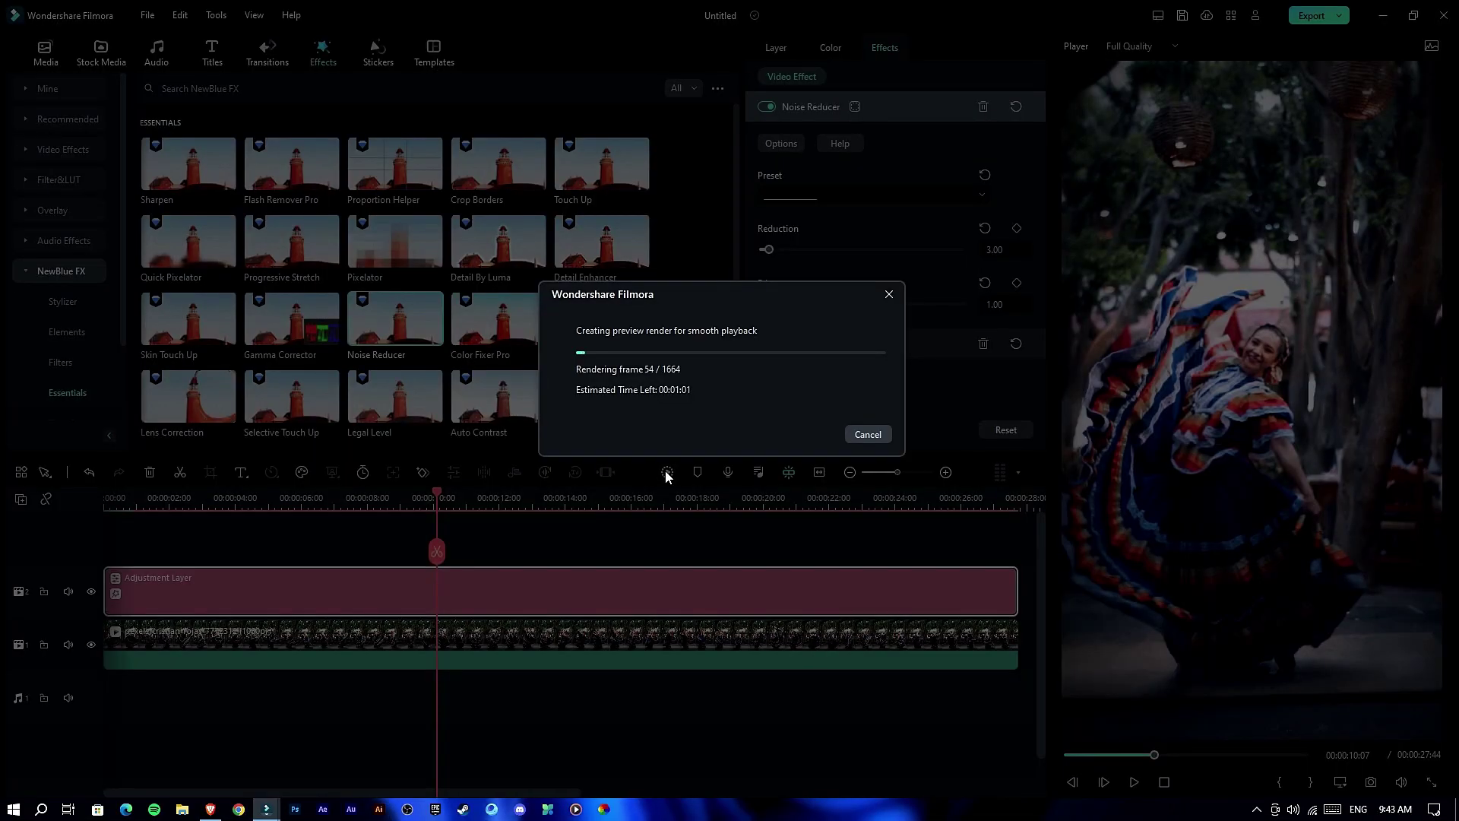